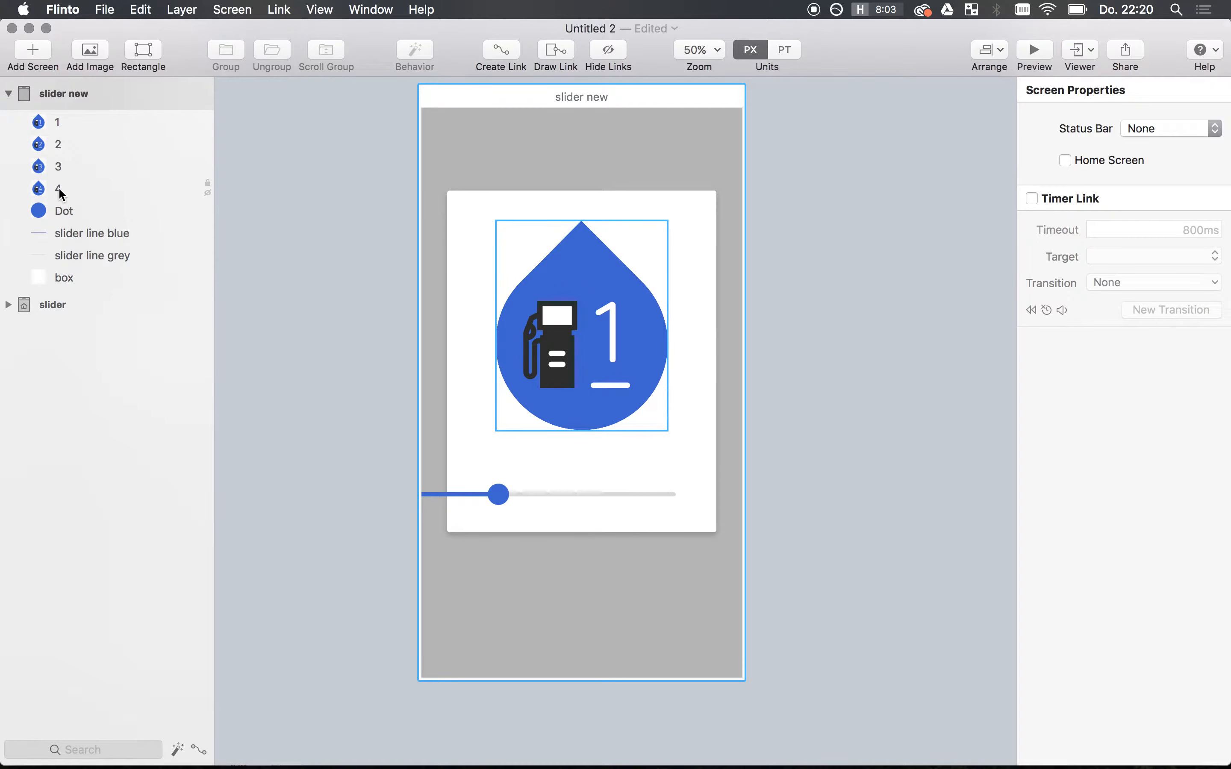
# Step: Examine the position and size of the grey and blue slider line layers on the slider new screen
pyautogui.click(82, 255)
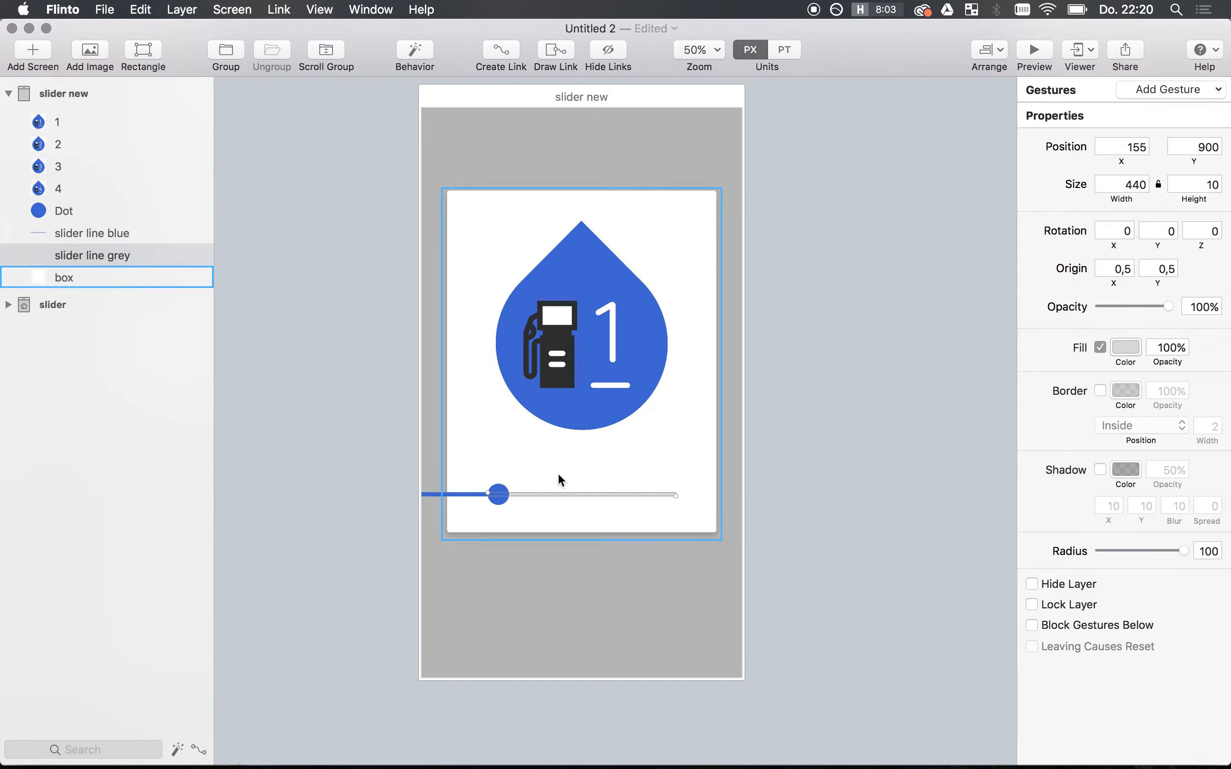
pyautogui.click(388, 484)
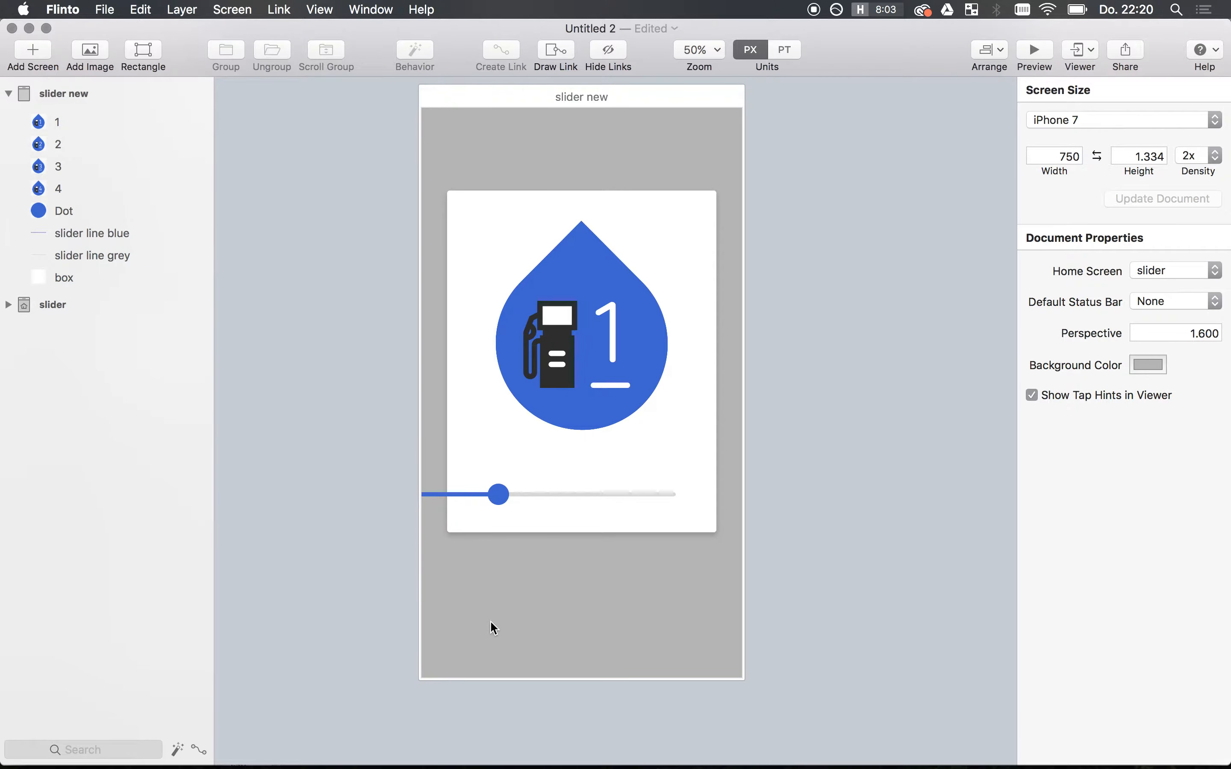
pyautogui.click(92, 234)
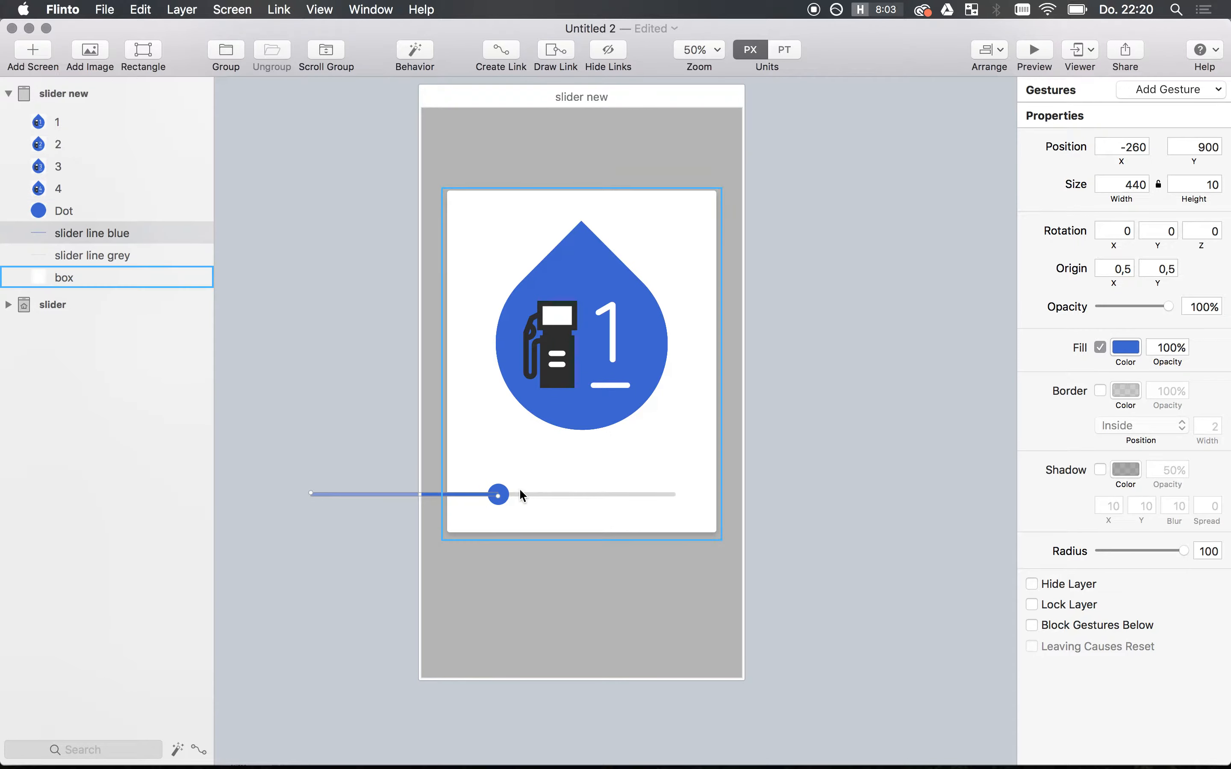
pyautogui.click(553, 494)
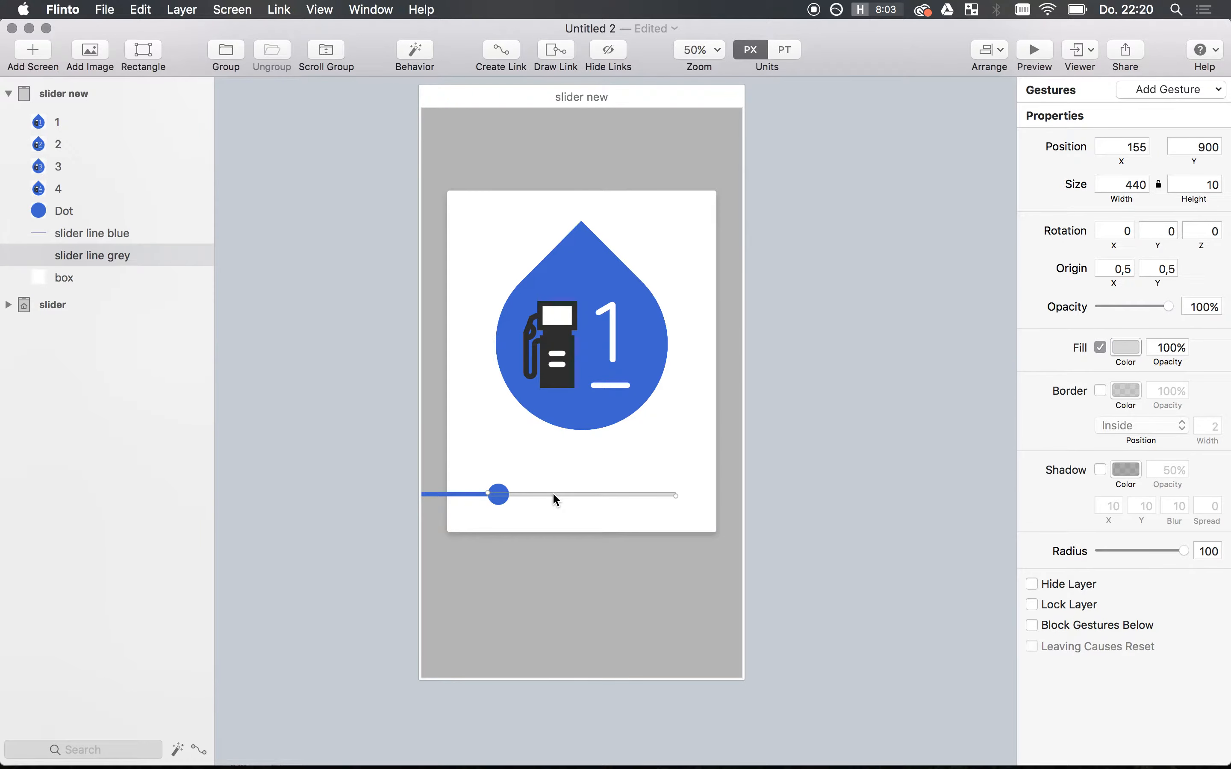
pyautogui.click(391, 467)
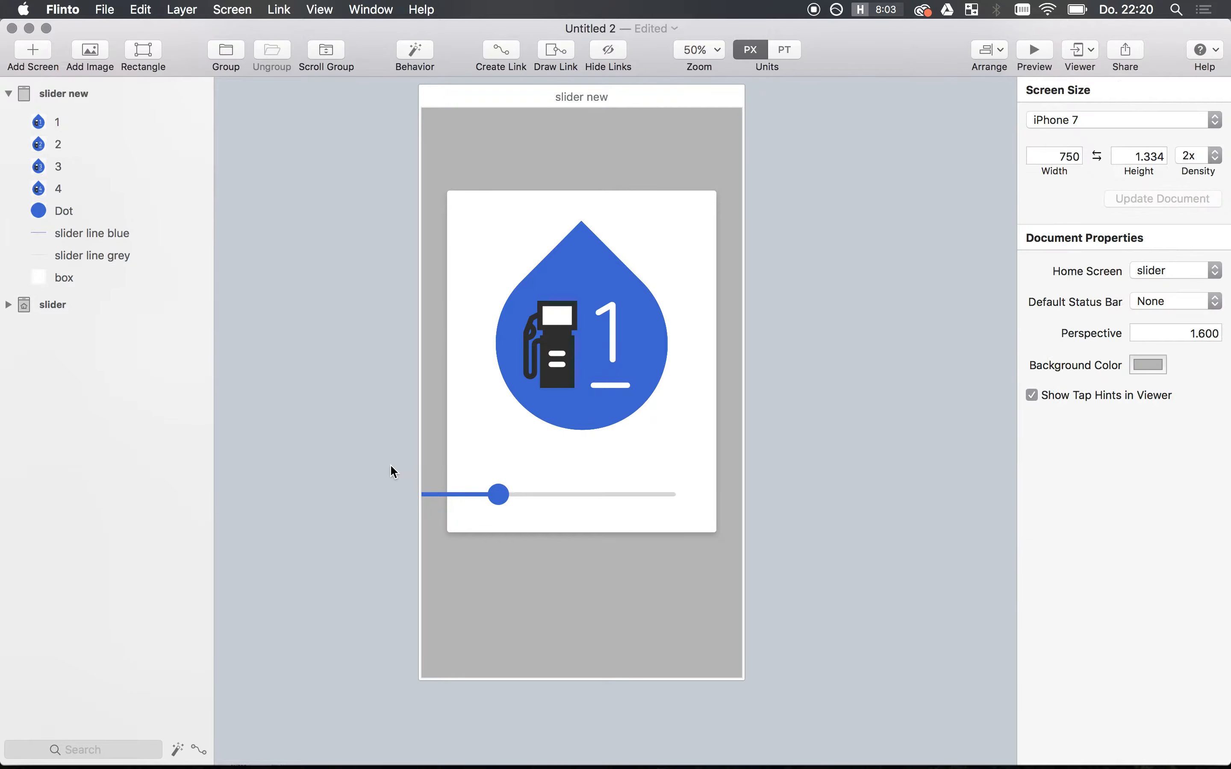
# Step: Combine the Dot and slider line blue layers into a scroll group
pyautogui.click(504, 497)
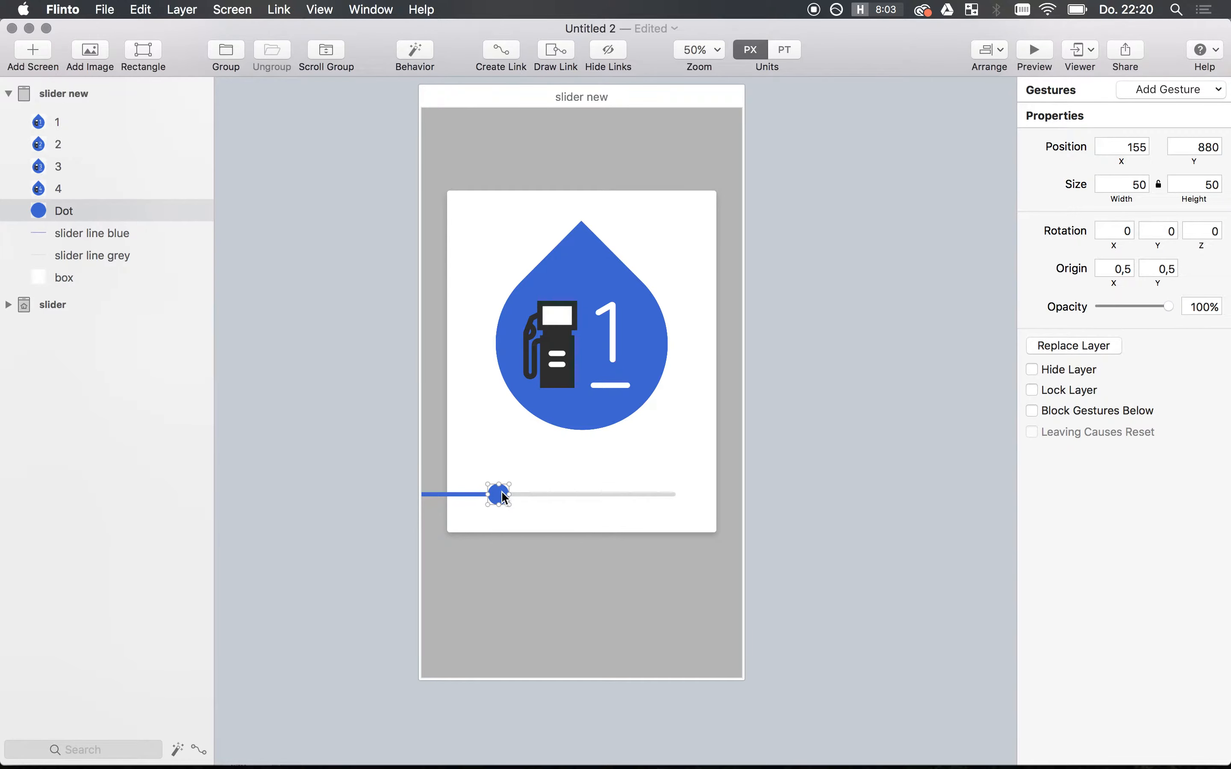
pyautogui.keyDown('shift'); pyautogui.click(433, 494); pyautogui.keyUp('shift')
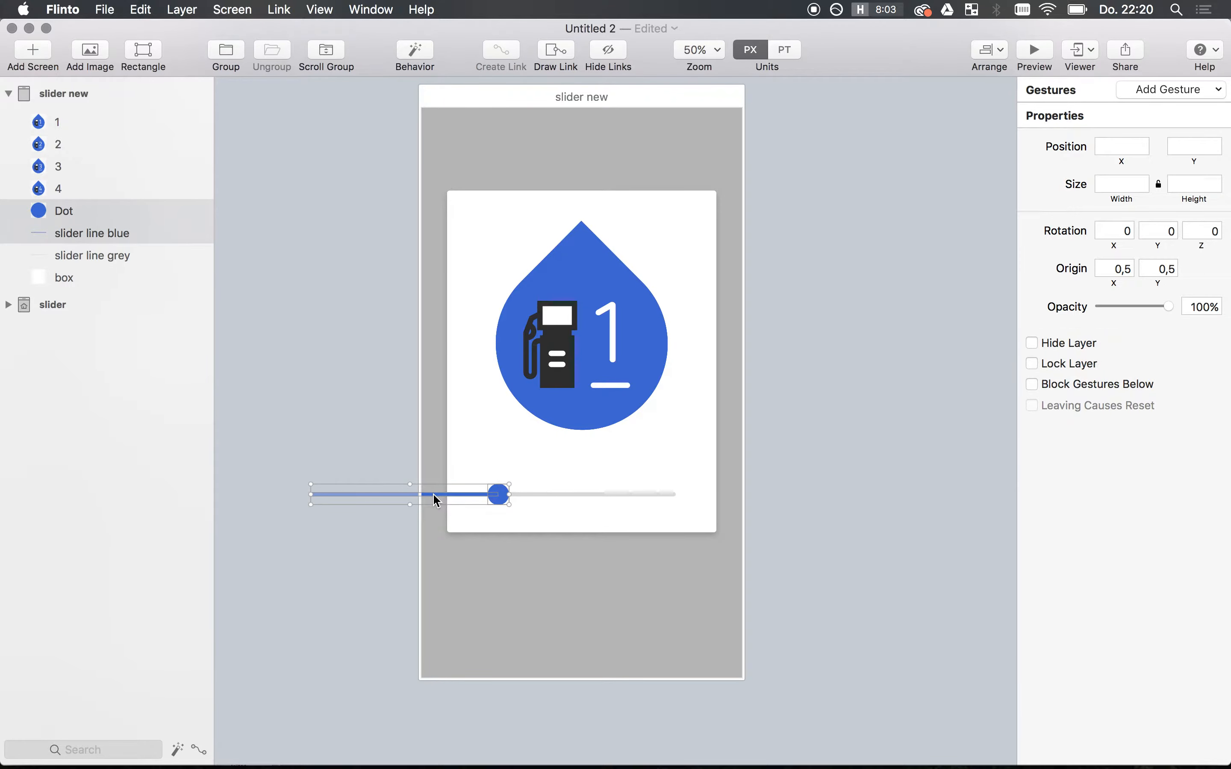
pyautogui.click(326, 54)
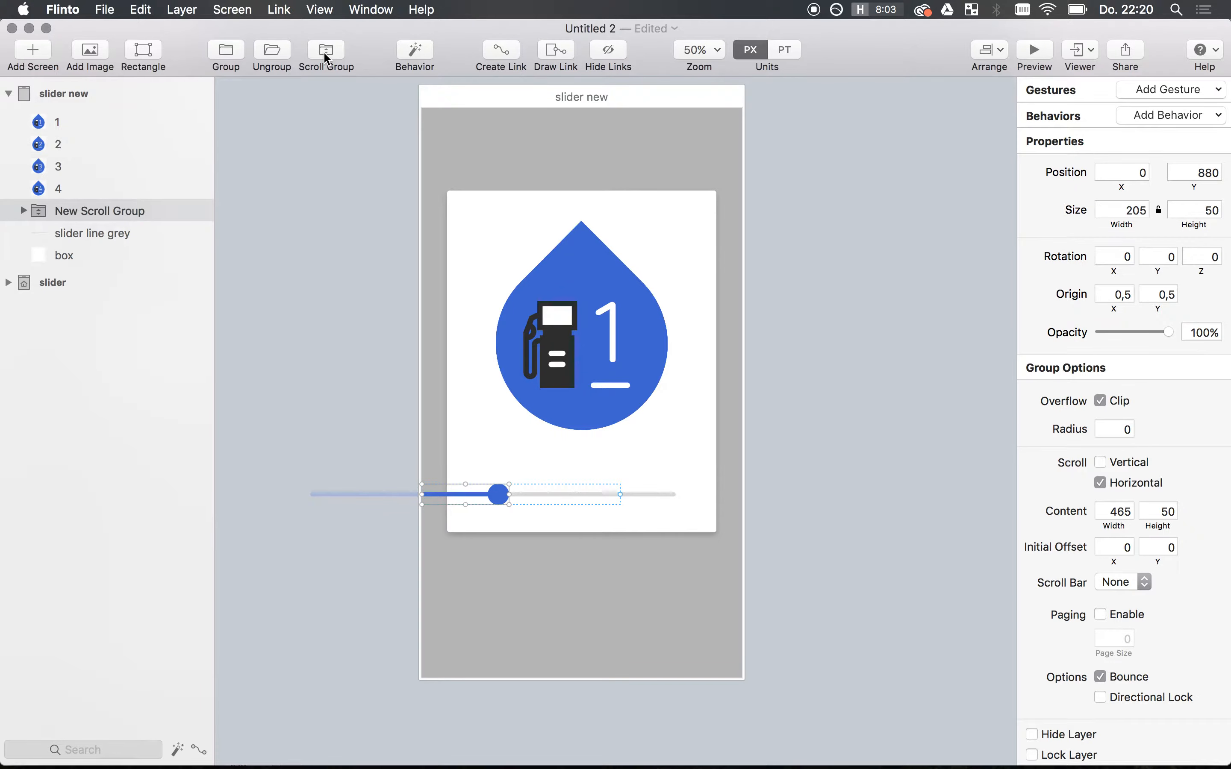
# Step: Make slider new the home screen and try out its slider in a preview
pyautogui.click(474, 94)
pyautogui.click(1064, 160)
pyautogui.click(1033, 51)
pyautogui.moveTo(538, 490); pyautogui.dragTo(440, 492)
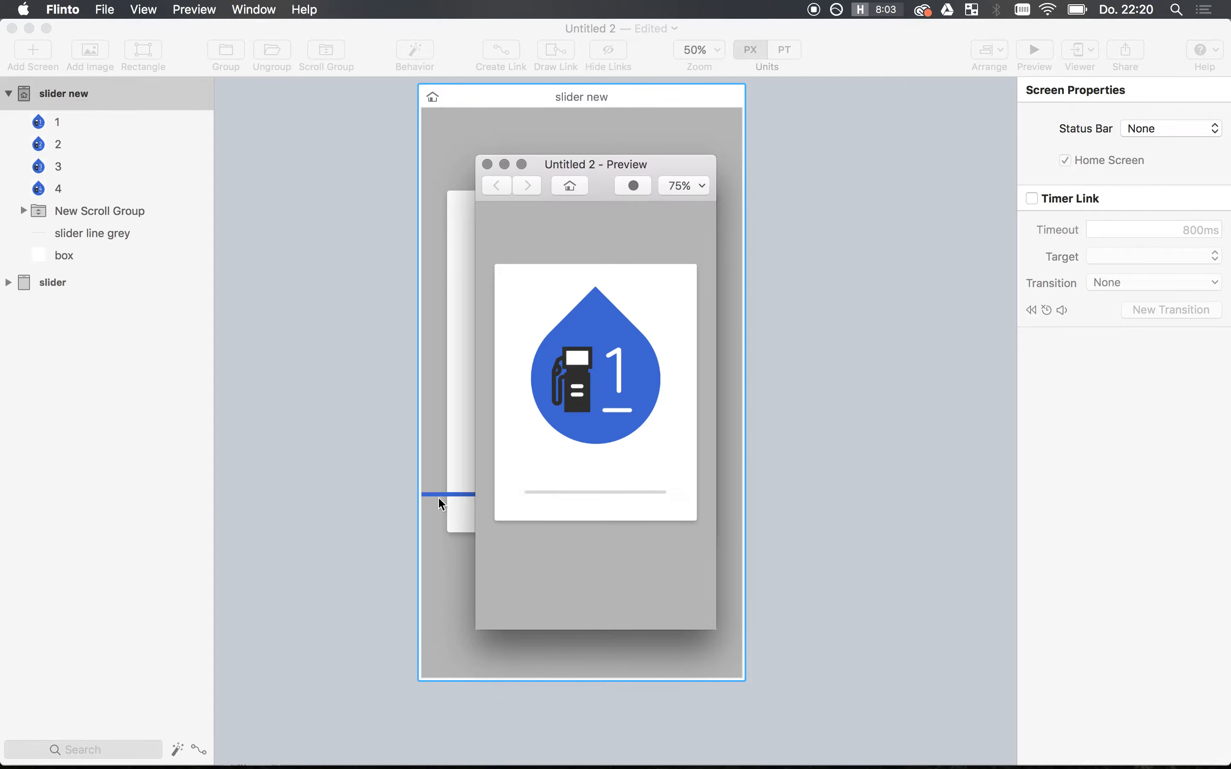
pyautogui.click(487, 165)
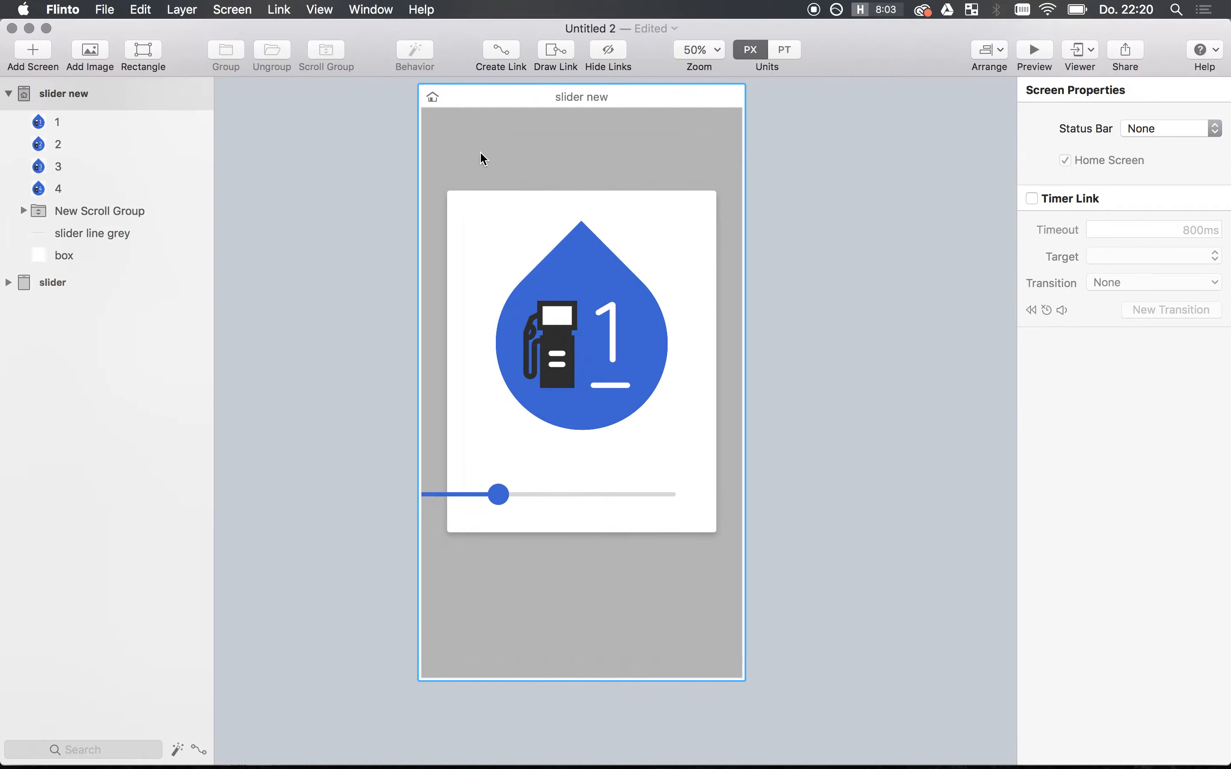
# Step: Set the scroll group's initial horizontal offset to 390
pyautogui.click(487, 502)
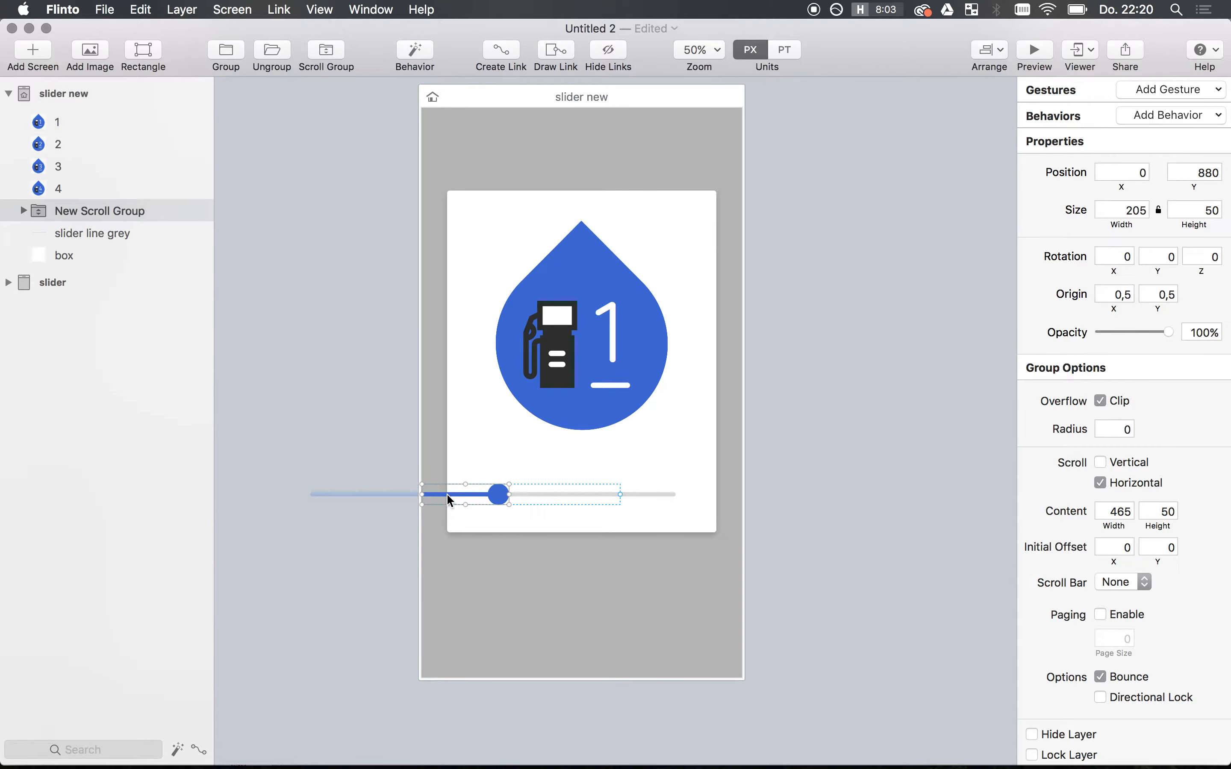
pyautogui.click(1126, 547)
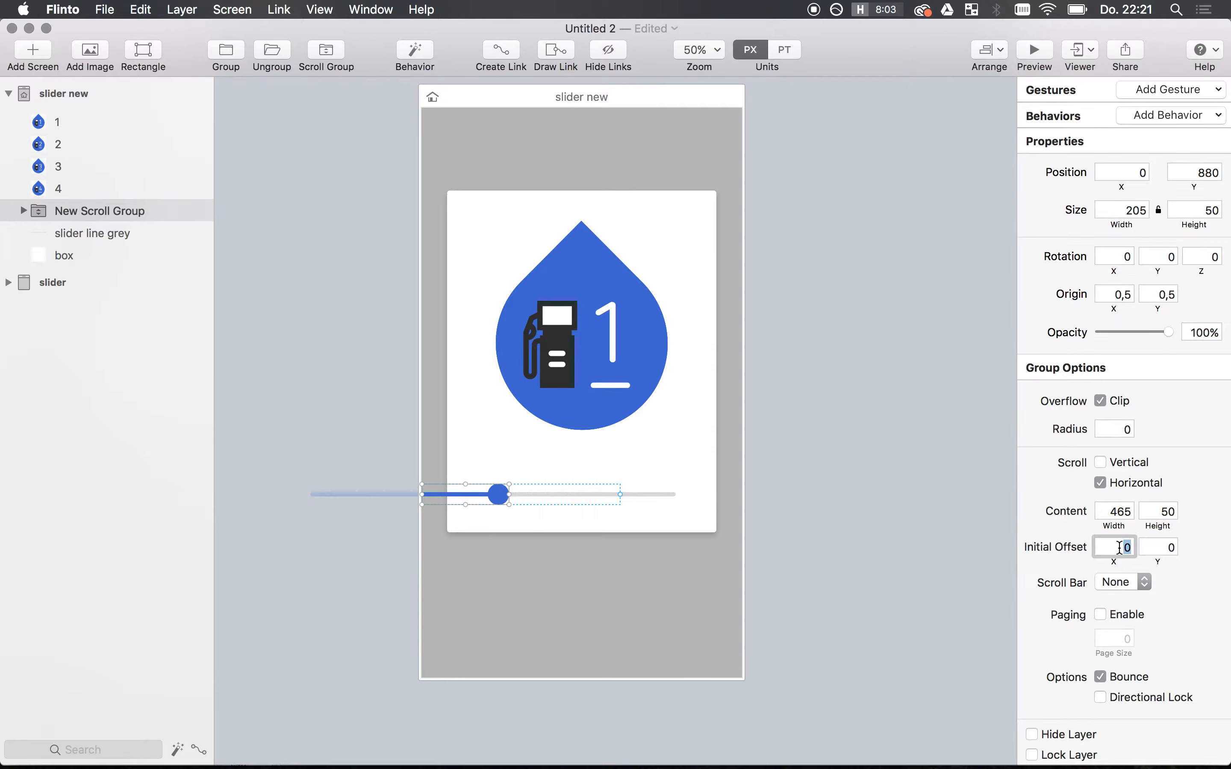
pyautogui.click(650, 496)
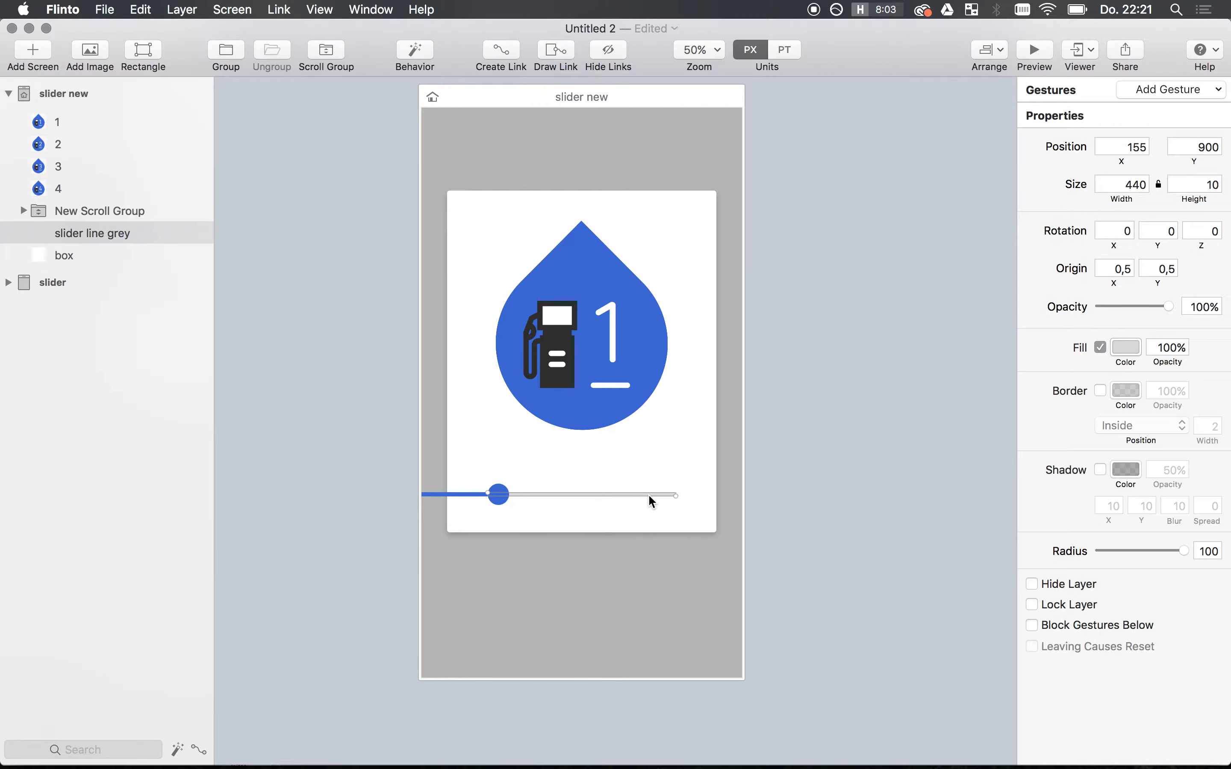
pyautogui.click(477, 496)
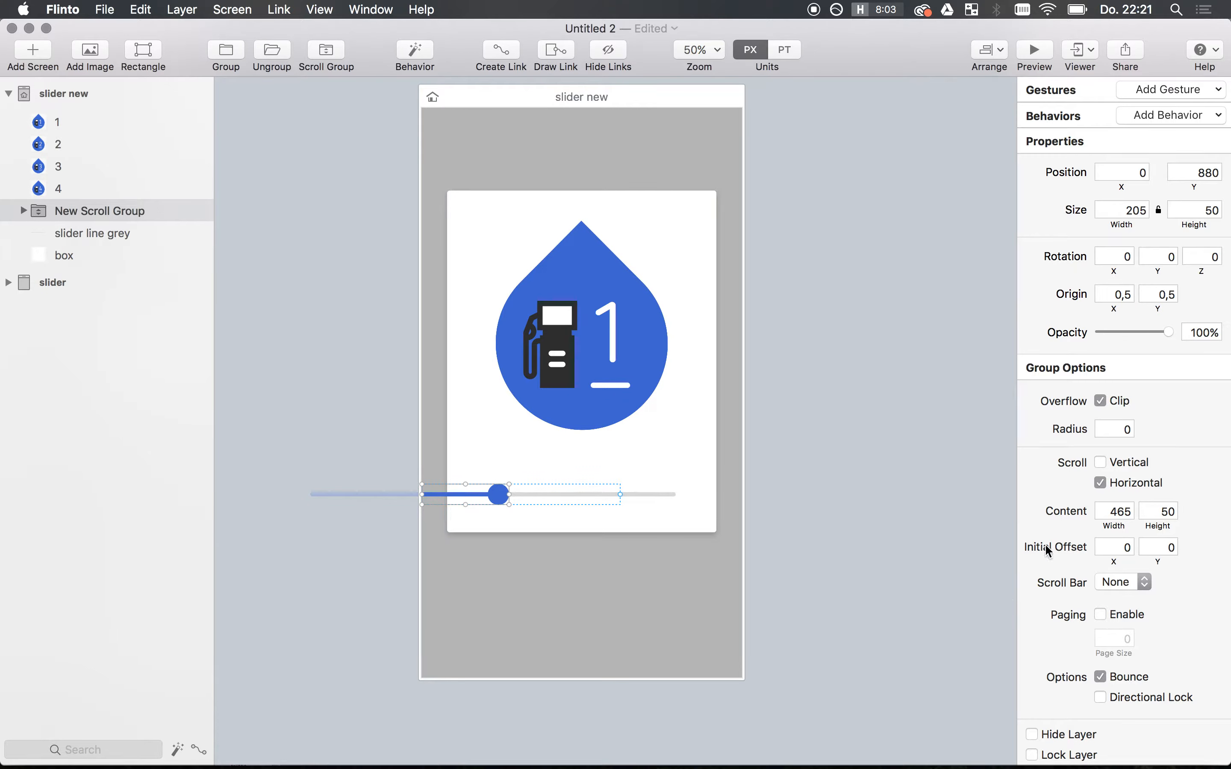
pyautogui.click(1110, 545)
pyautogui.write('390')
pyautogui.press('Return')
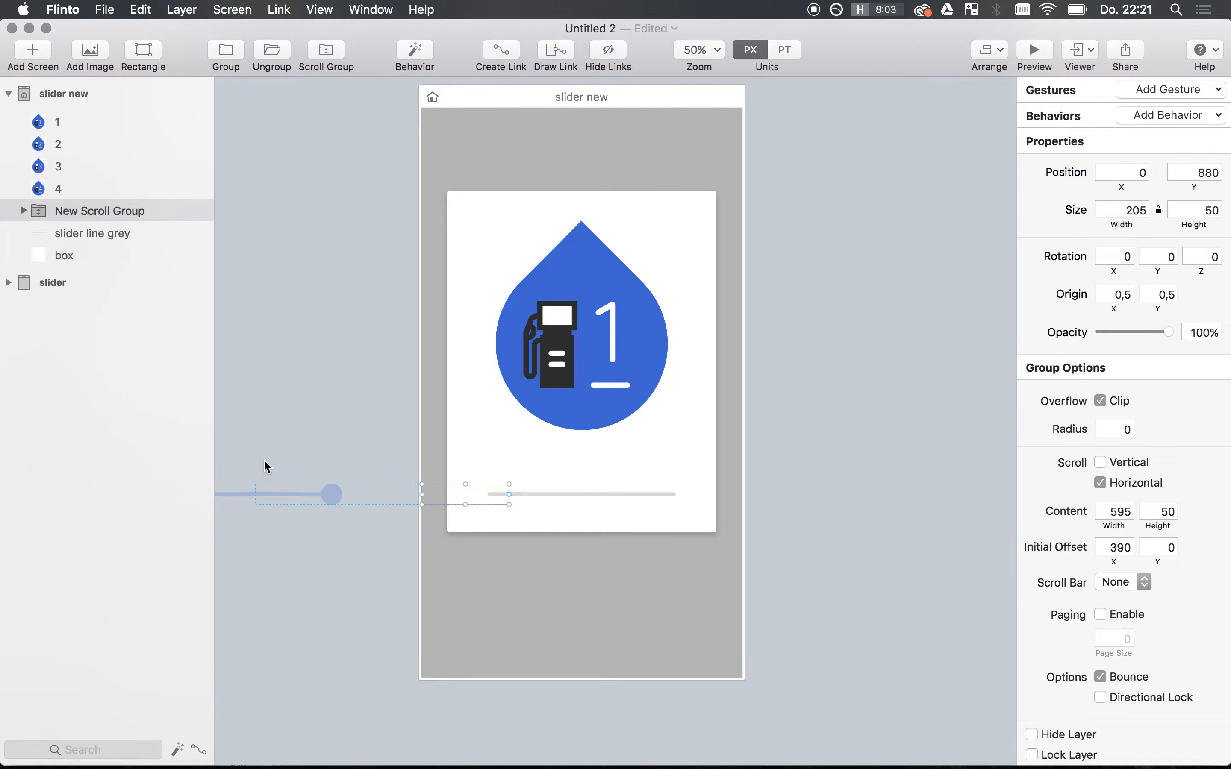
# Step: Widen the scroll group to 595 px so it reaches the far end of the grey slider line
pyautogui.hscroll(-5, 265, 466)
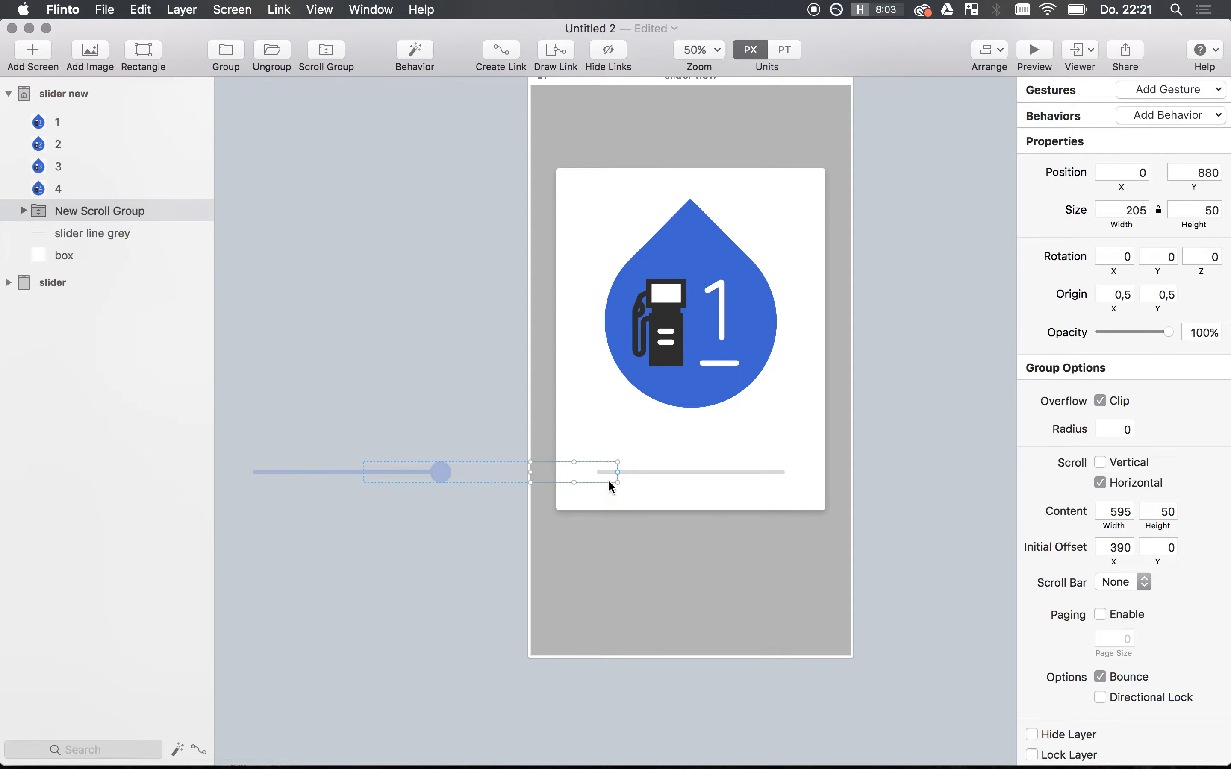
pyautogui.moveTo(618, 472); pyautogui.dragTo(785, 460)
pyautogui.moveTo(618, 473); pyautogui.dragTo(784, 470)
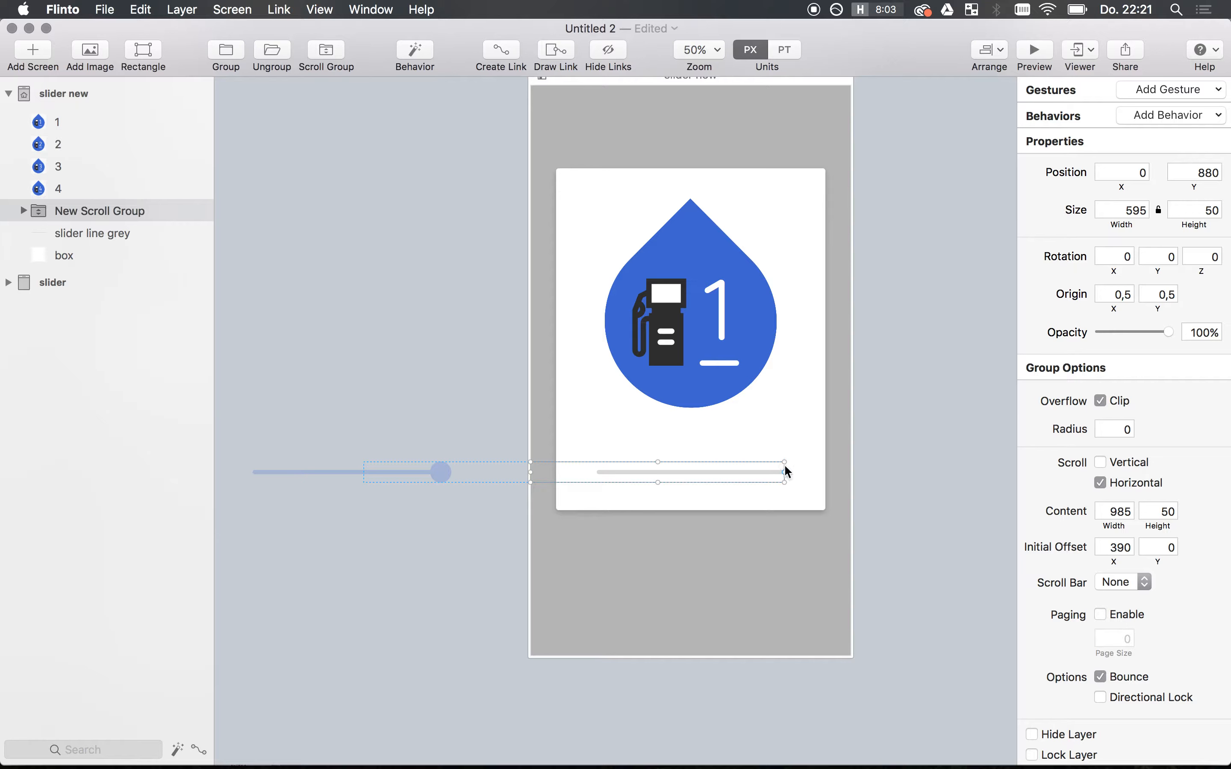
# Step: Move the Dot and slider line blue together back to the start of the grey slider line
pyautogui.doubleClick(447, 478)
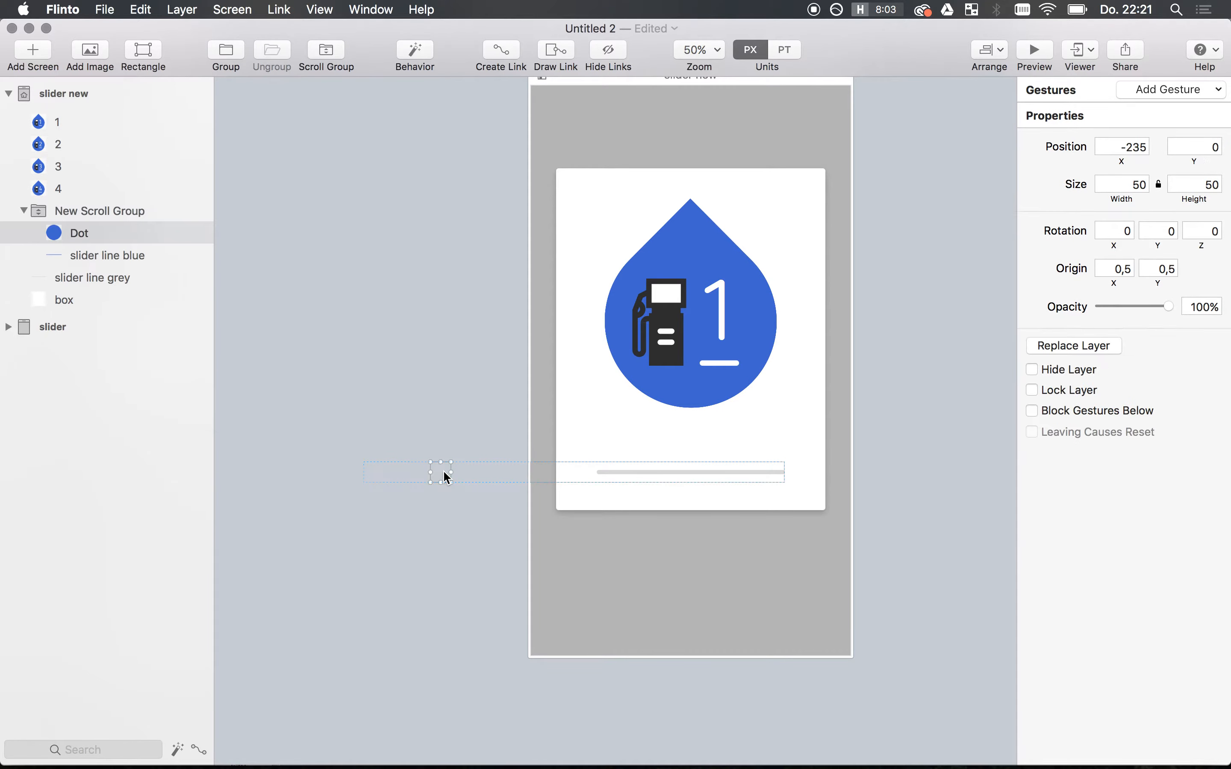
pyautogui.keyDown('shift'); pyautogui.click(395, 471); pyautogui.keyUp('shift')
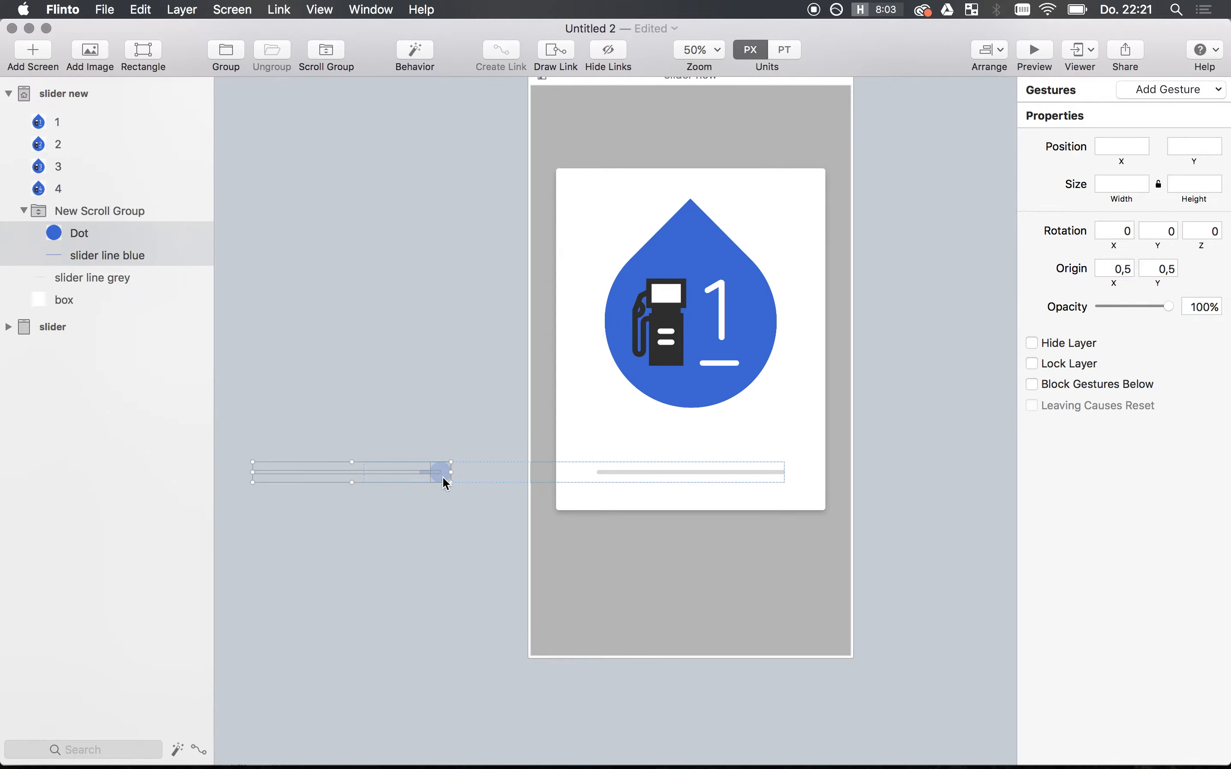
pyautogui.moveTo(447, 478); pyautogui.dragTo(607, 464)
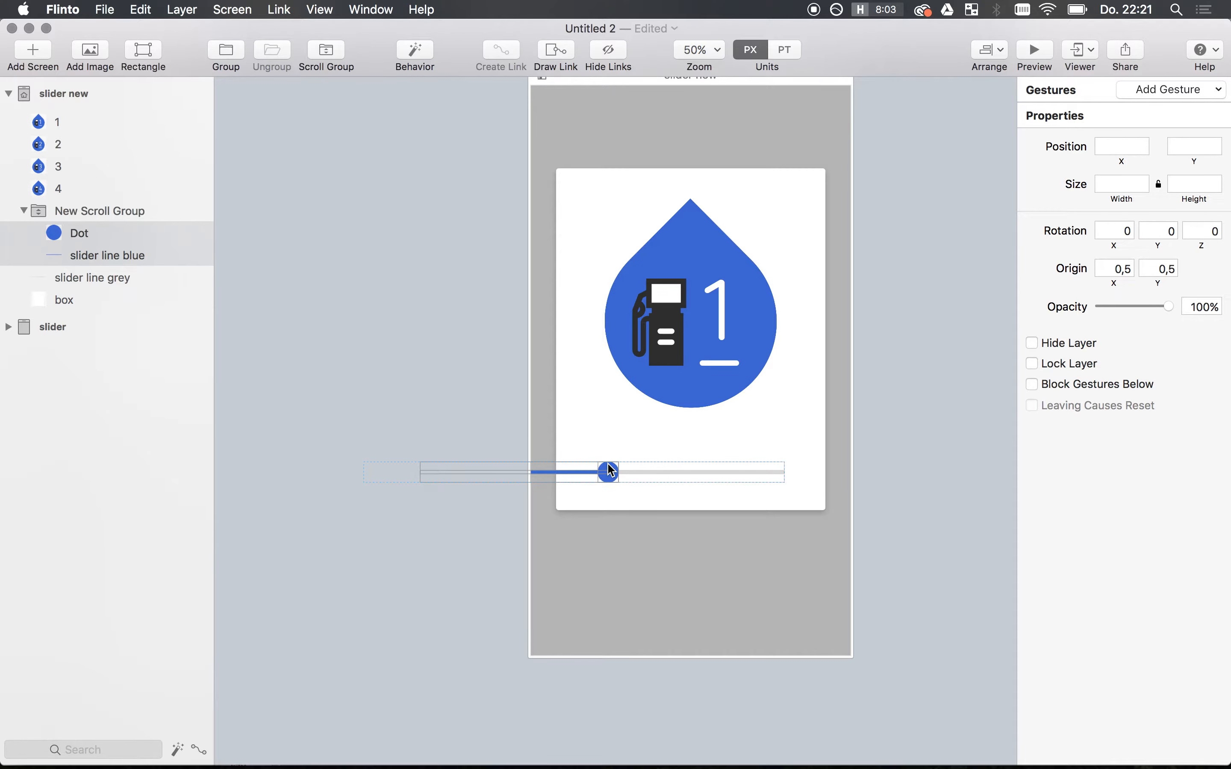
pyautogui.click(447, 429)
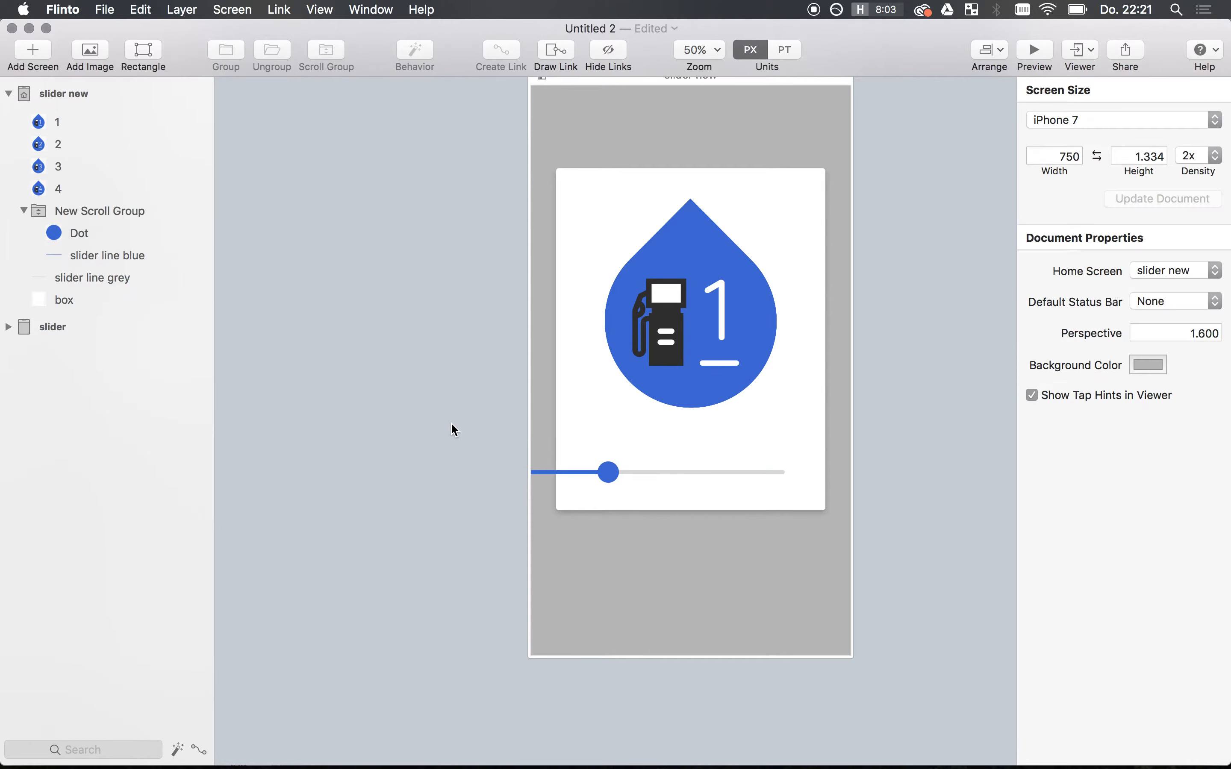
# Step: Preview the prototype and test moving the slider dot
pyautogui.click(1035, 50)
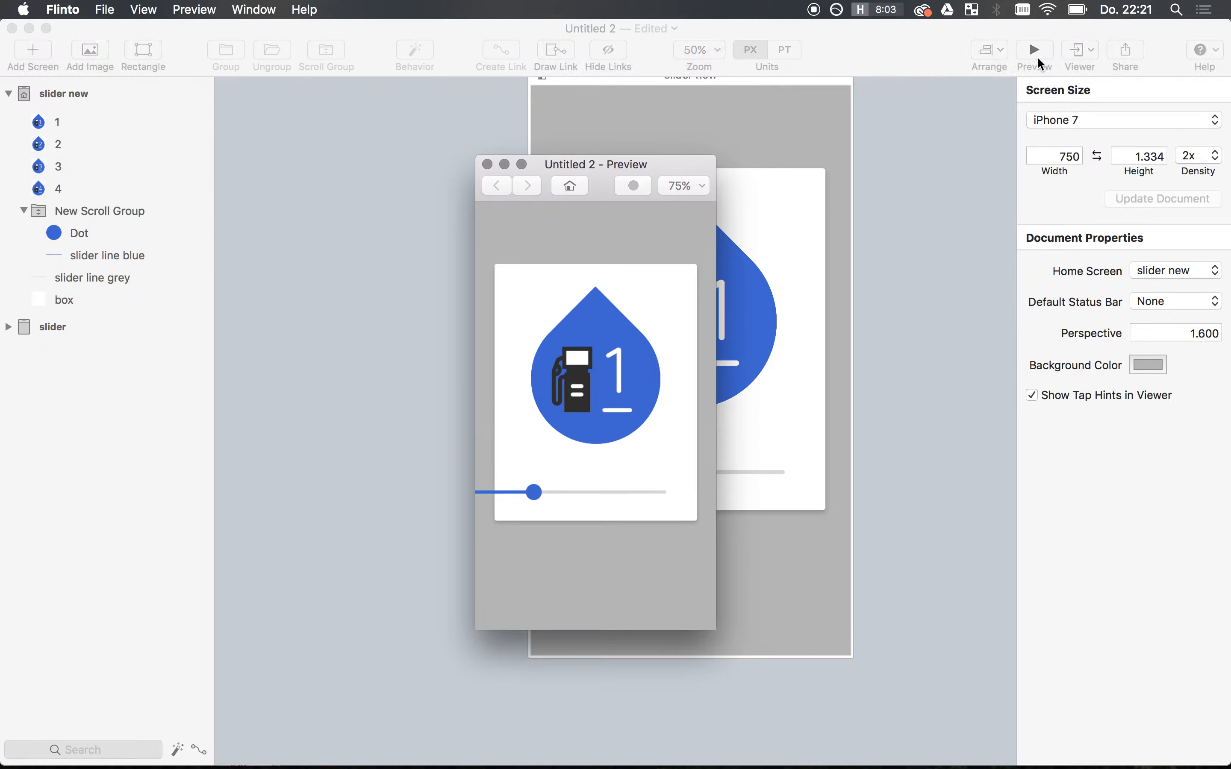
pyautogui.moveTo(539, 492)
pyautogui.mouseDown()
pyautogui.moveTo(684, 478)
pyautogui.moveTo(497, 486)
pyautogui.moveTo(690, 490)
pyautogui.moveTo(522, 491)
pyautogui.mouseUp()
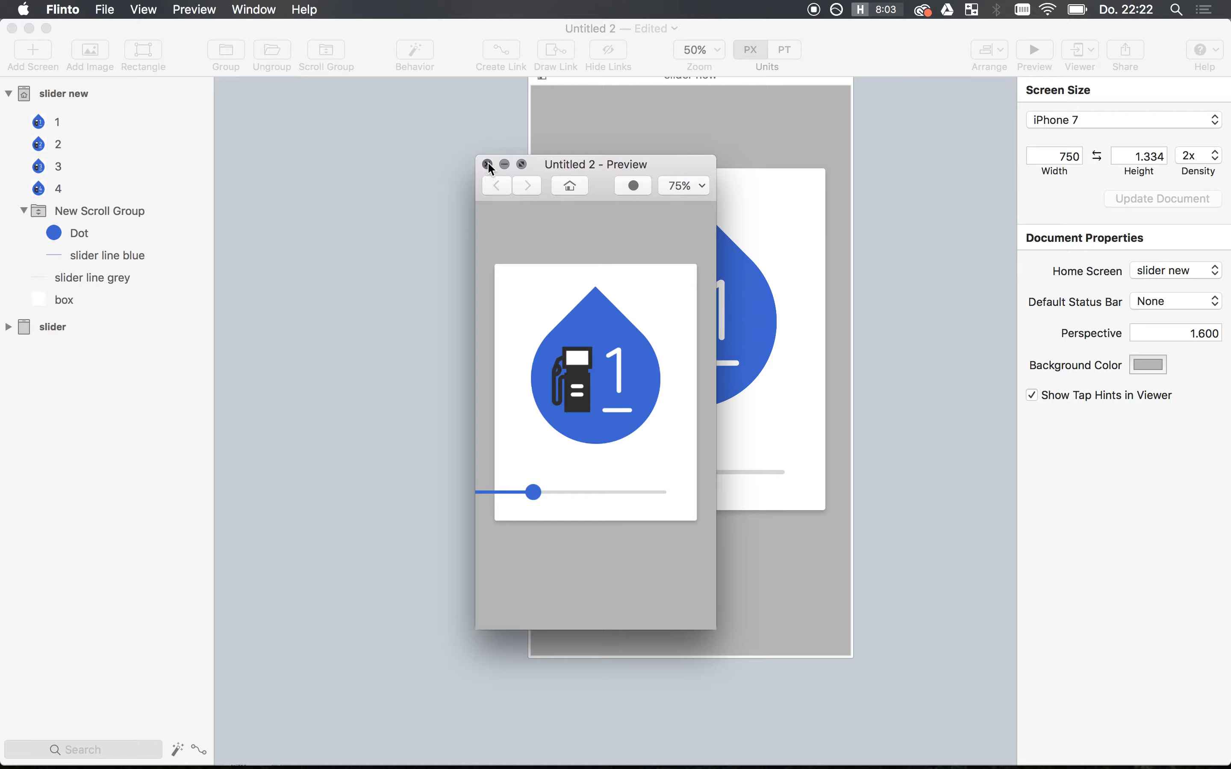
pyautogui.click(488, 165)
# Step: Trim the scroll group to the start of the grey line, making it 440 px wide, and test the slider in a preview
pyautogui.click(608, 477)
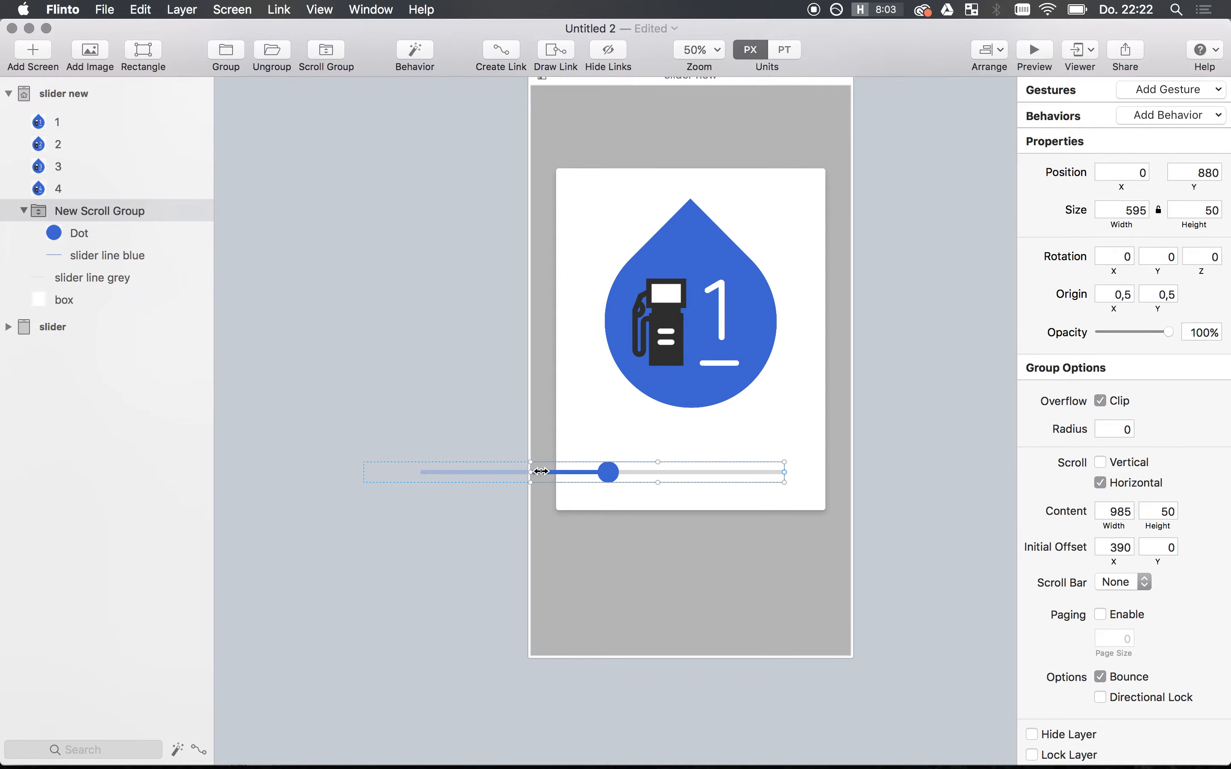
pyautogui.moveTo(541, 472); pyautogui.dragTo(598, 469)
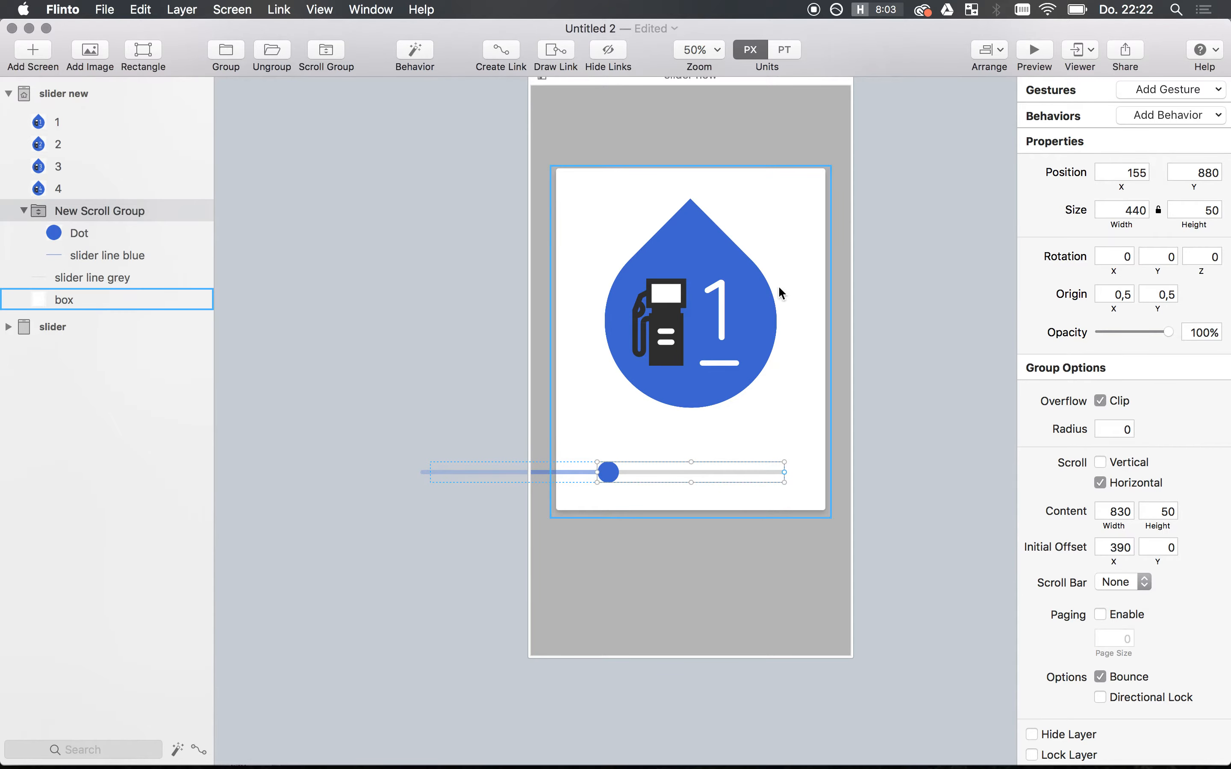
pyautogui.click(1038, 50)
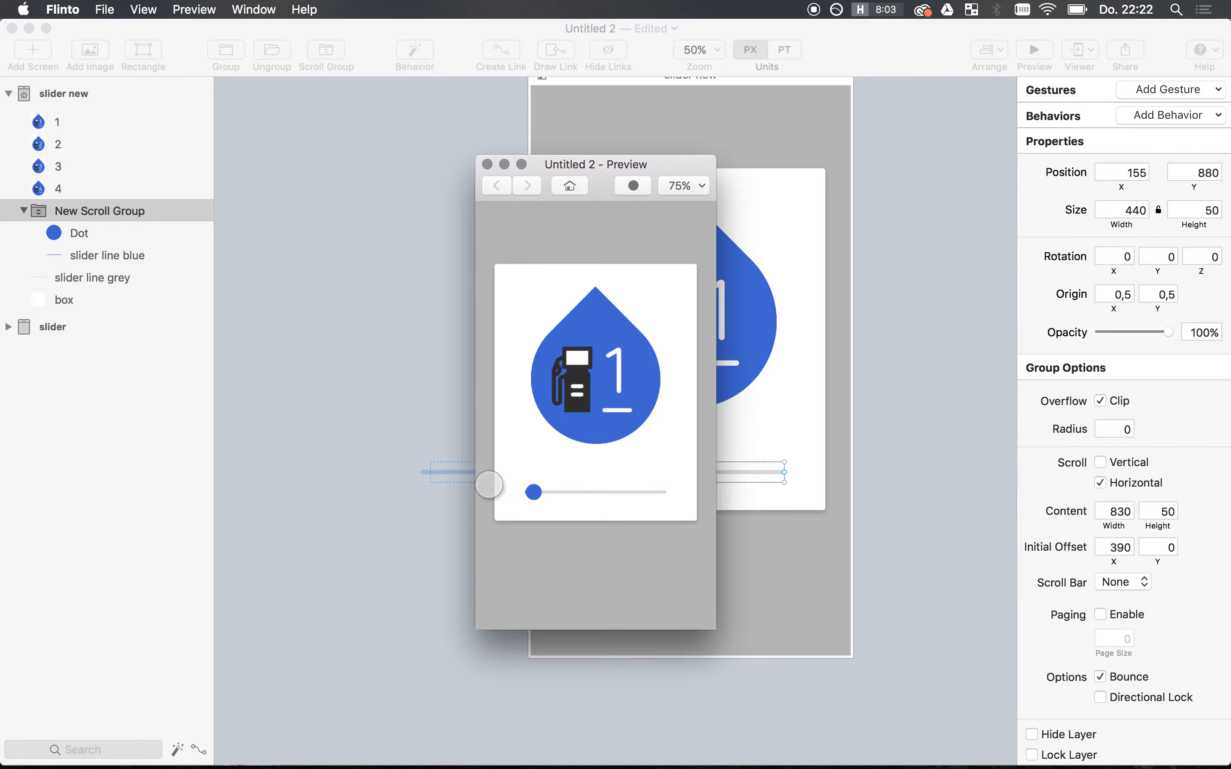
pyautogui.moveTo(533, 491); pyautogui.dragTo(492, 501)
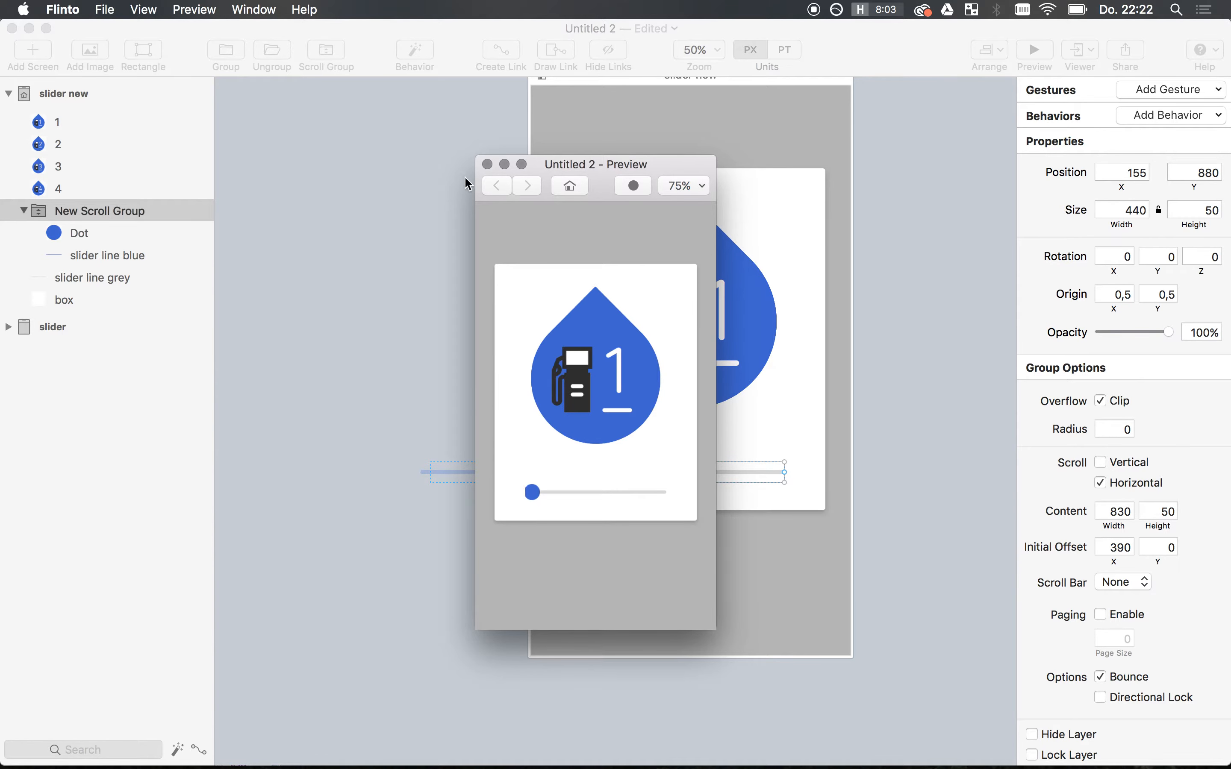
pyautogui.click(488, 165)
pyautogui.click(439, 239)
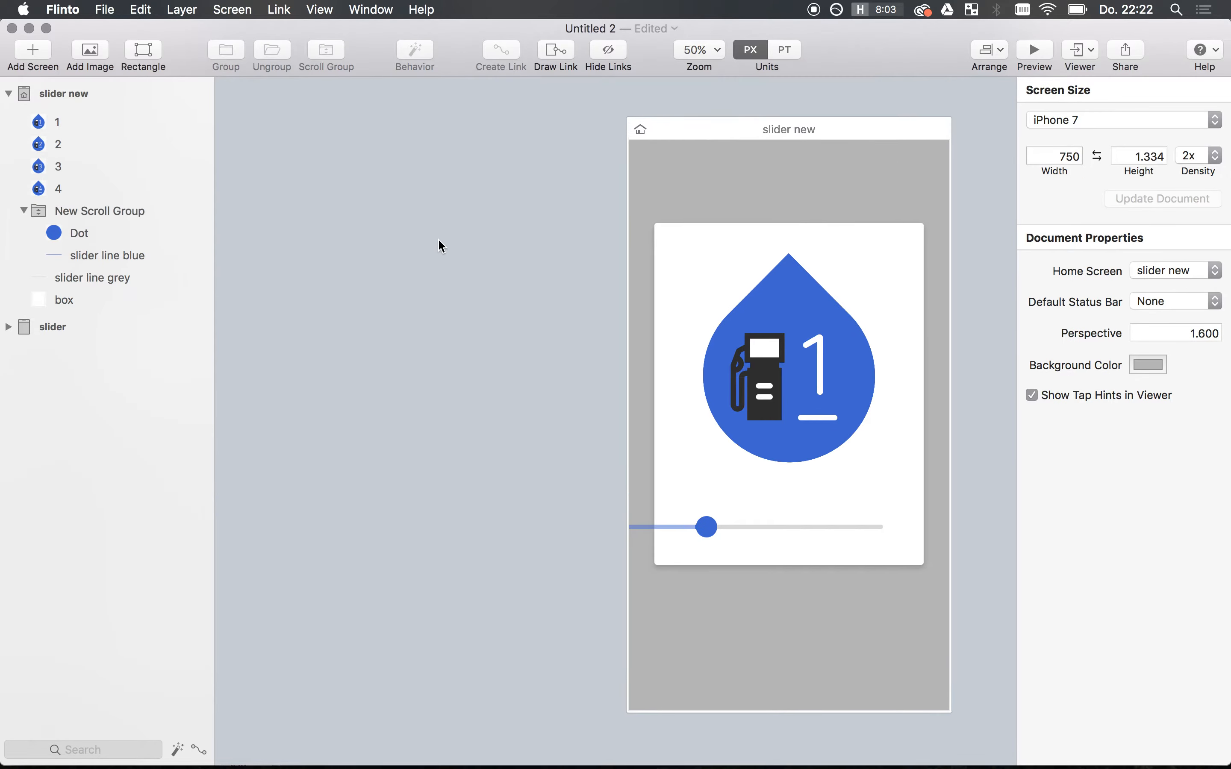
# Step: Collapse the slider new screen's layers, expand those of the slider screen and make slider the home screen
pyautogui.hscroll(-10, 439, 238)
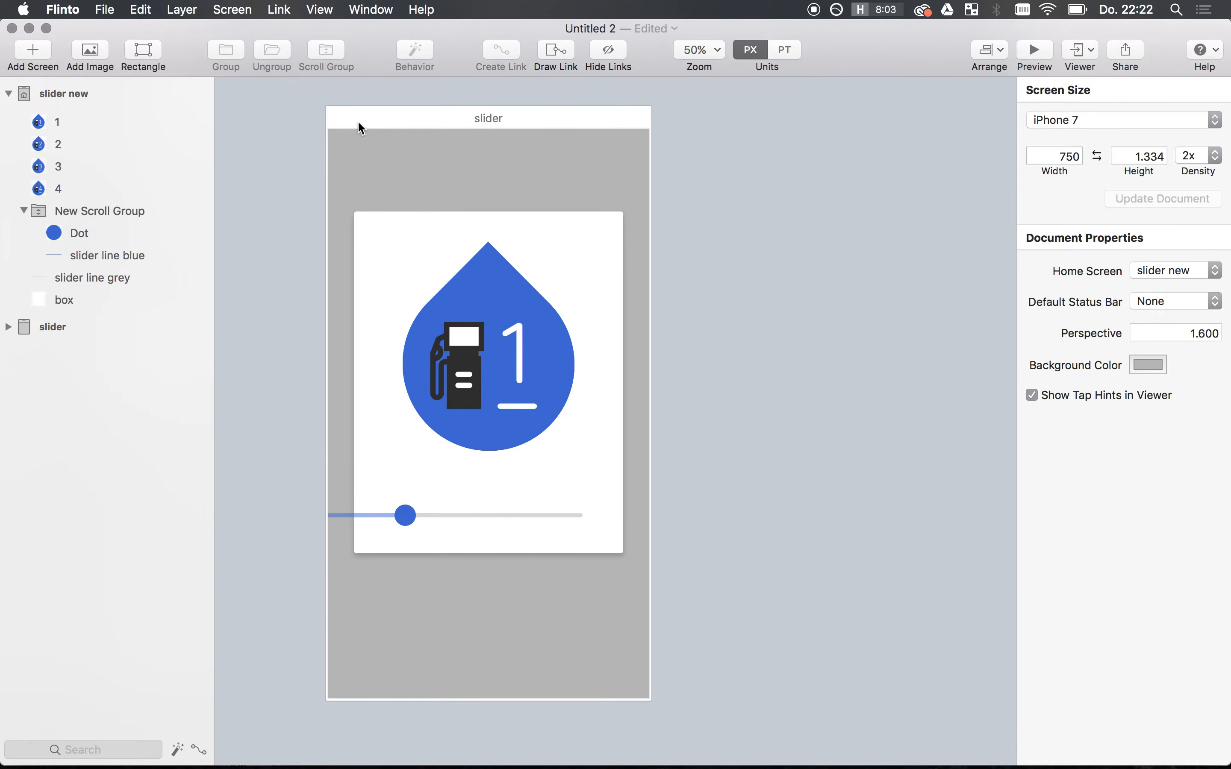
pyautogui.click(361, 128)
pyautogui.click(9, 95)
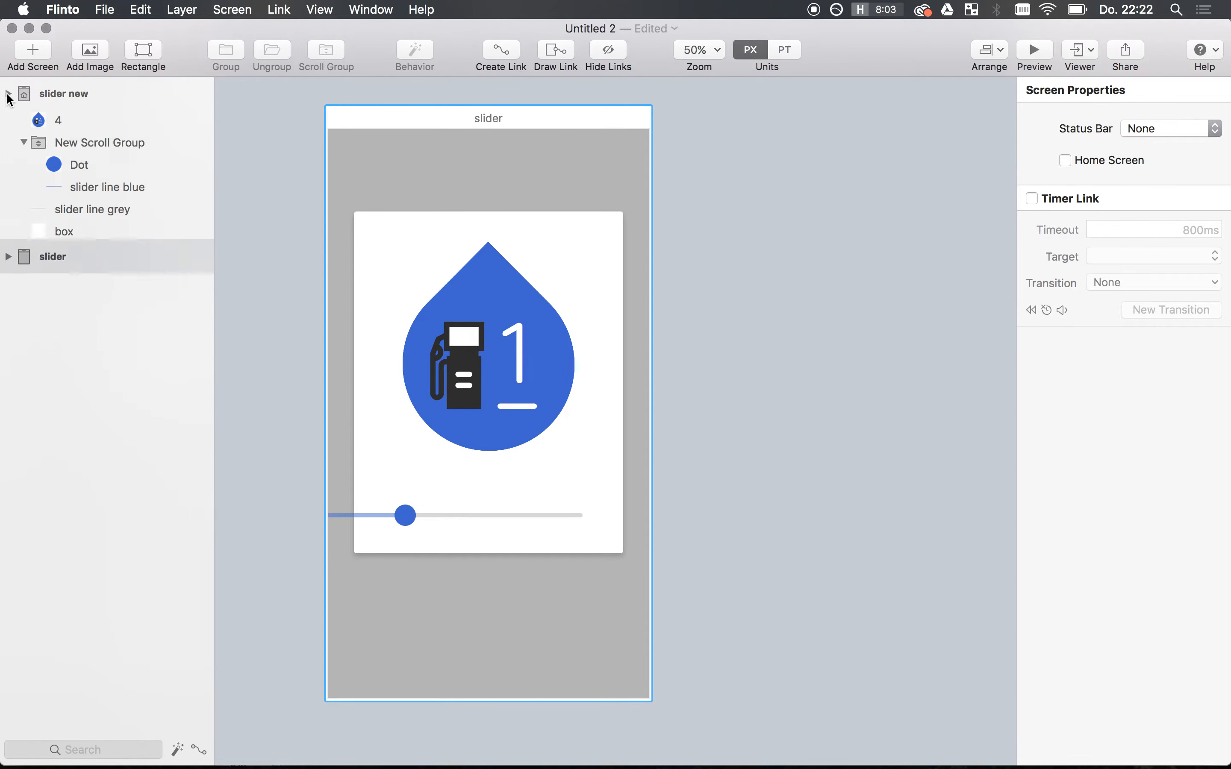
pyautogui.click(8, 126)
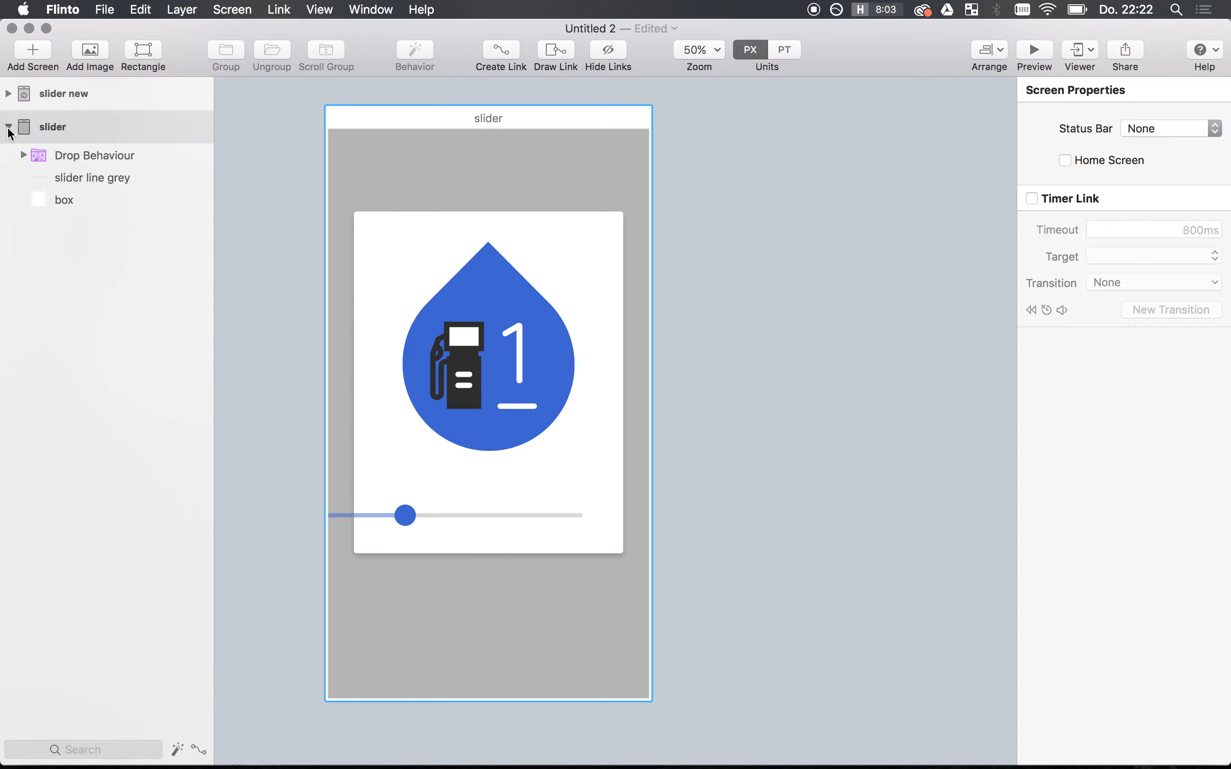
pyautogui.click(1068, 160)
# Step: Preview the slider screen and test its dot
pyautogui.click(1036, 50)
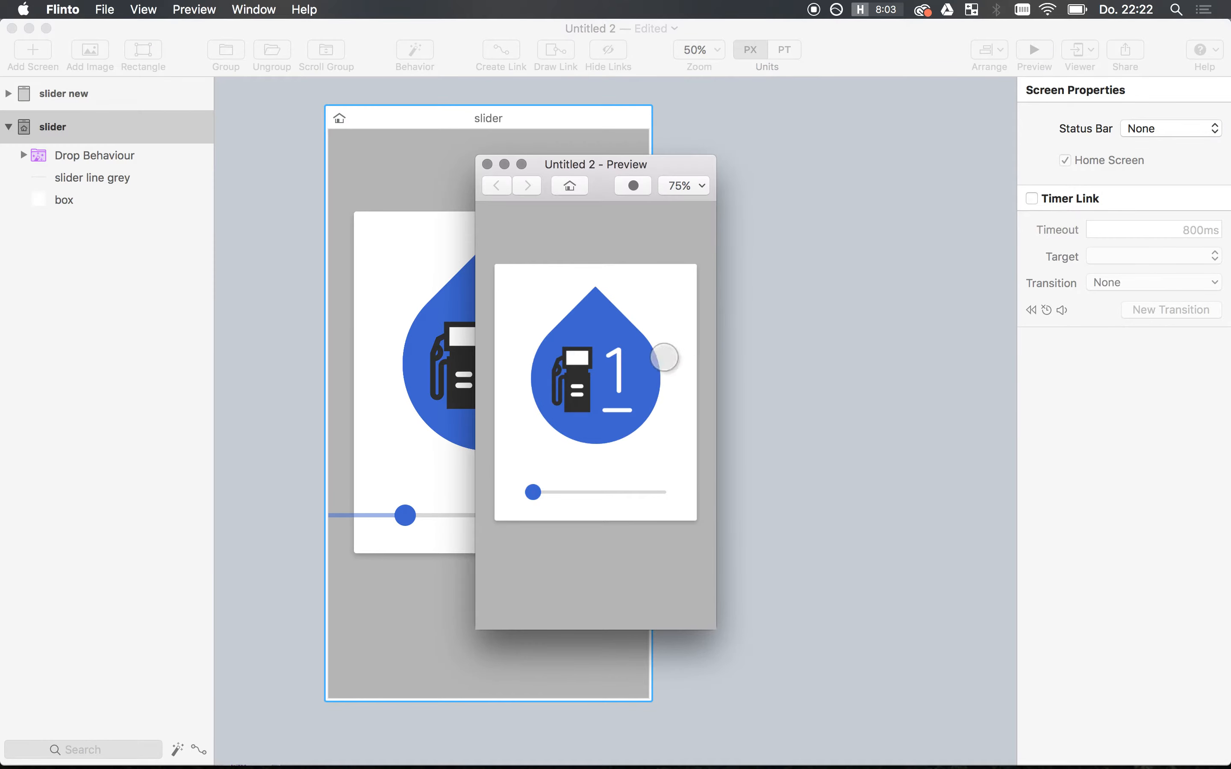
pyautogui.moveTo(532, 492)
pyautogui.mouseDown()
pyautogui.moveTo(649, 492)
pyautogui.moveTo(514, 489)
pyautogui.mouseUp()
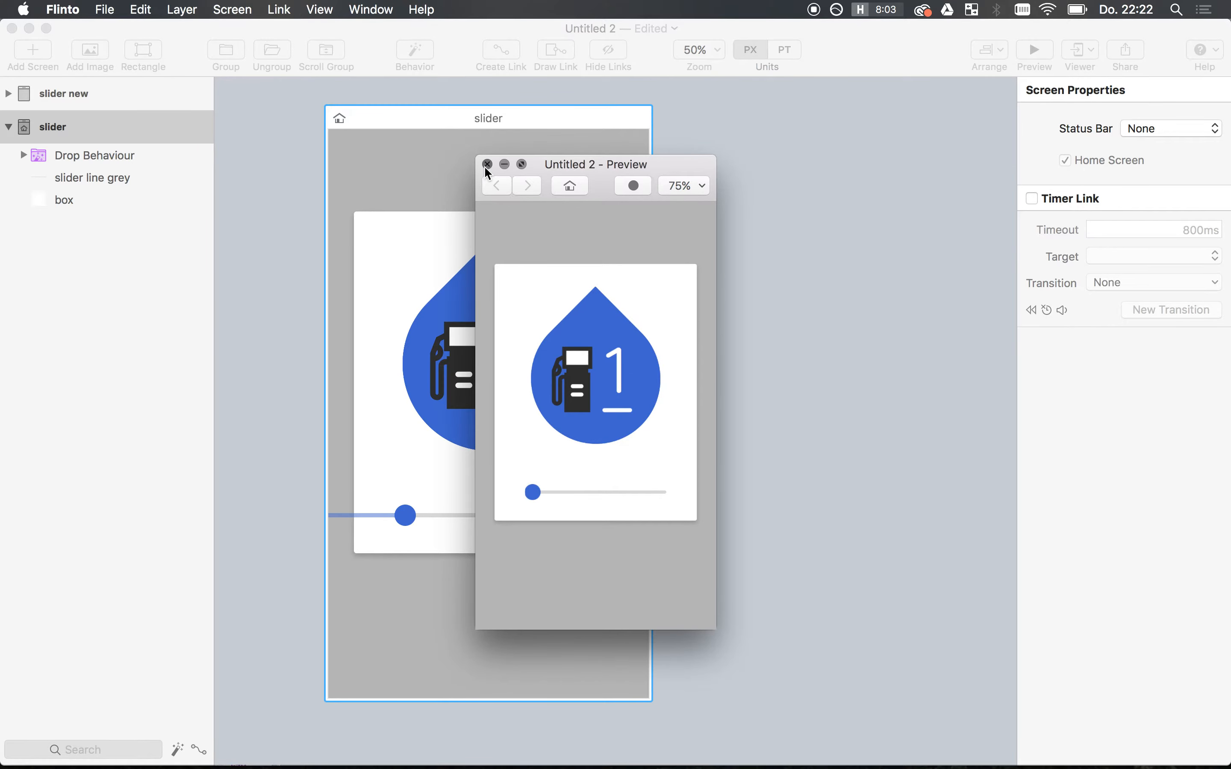
pyautogui.click(486, 164)
# Step: Expand the Drop Behaviour group on the slider screen to examine its layers
pyautogui.click(99, 159)
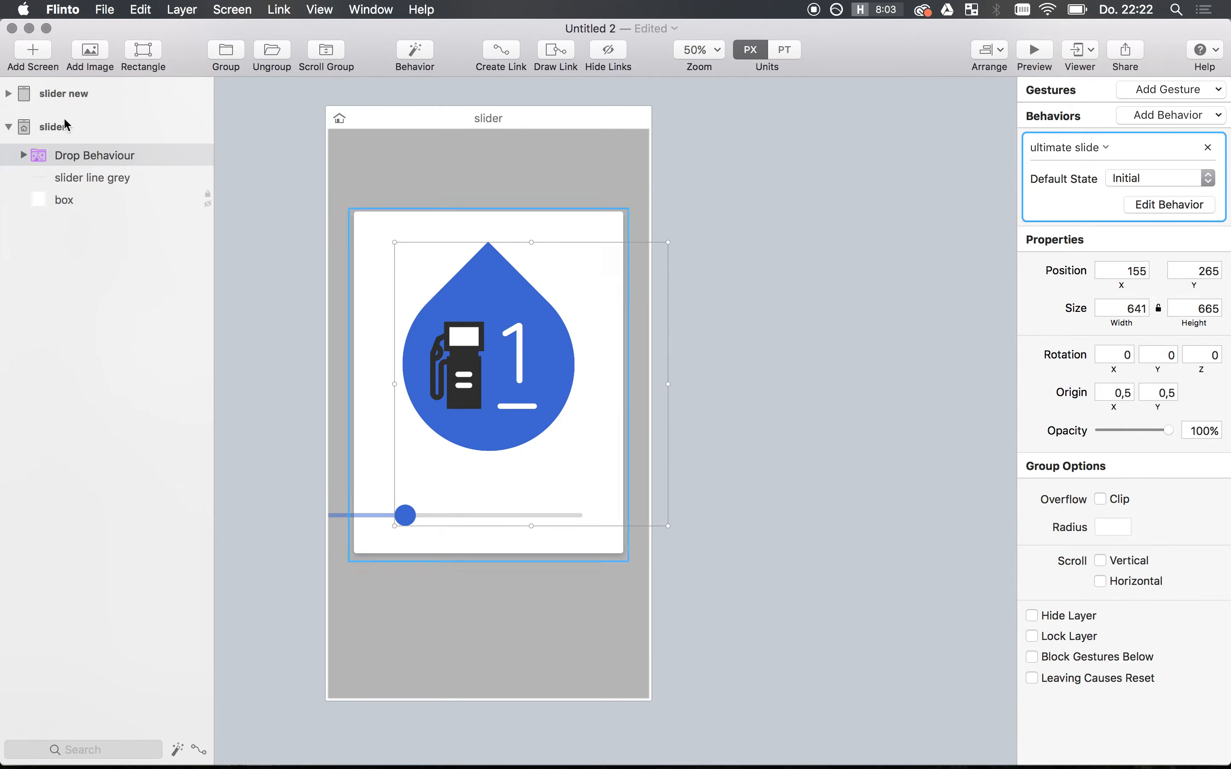
pyautogui.click(23, 155)
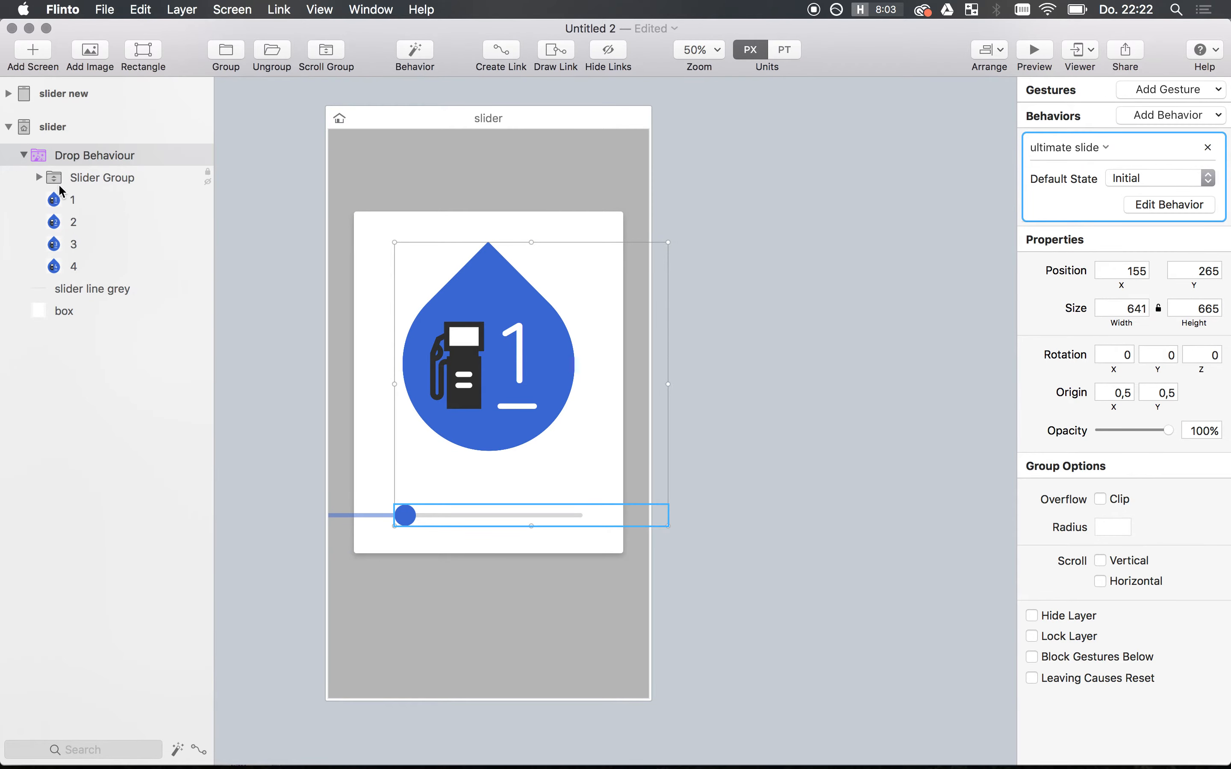
# Step: Examine the Slider Group's layers and open the Drop Behaviour group's ultimate slide behavior in the Behavior Designer
pyautogui.click(60, 182)
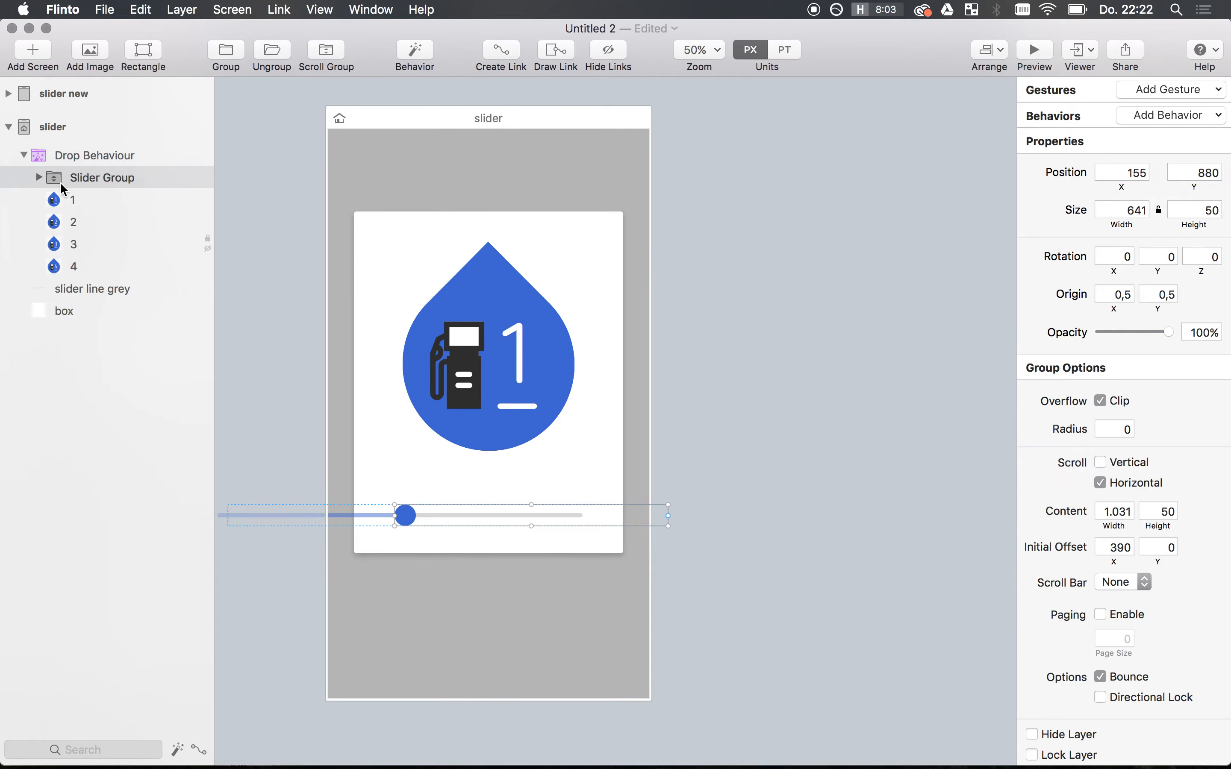
pyautogui.click(39, 177)
pyautogui.click(39, 177)
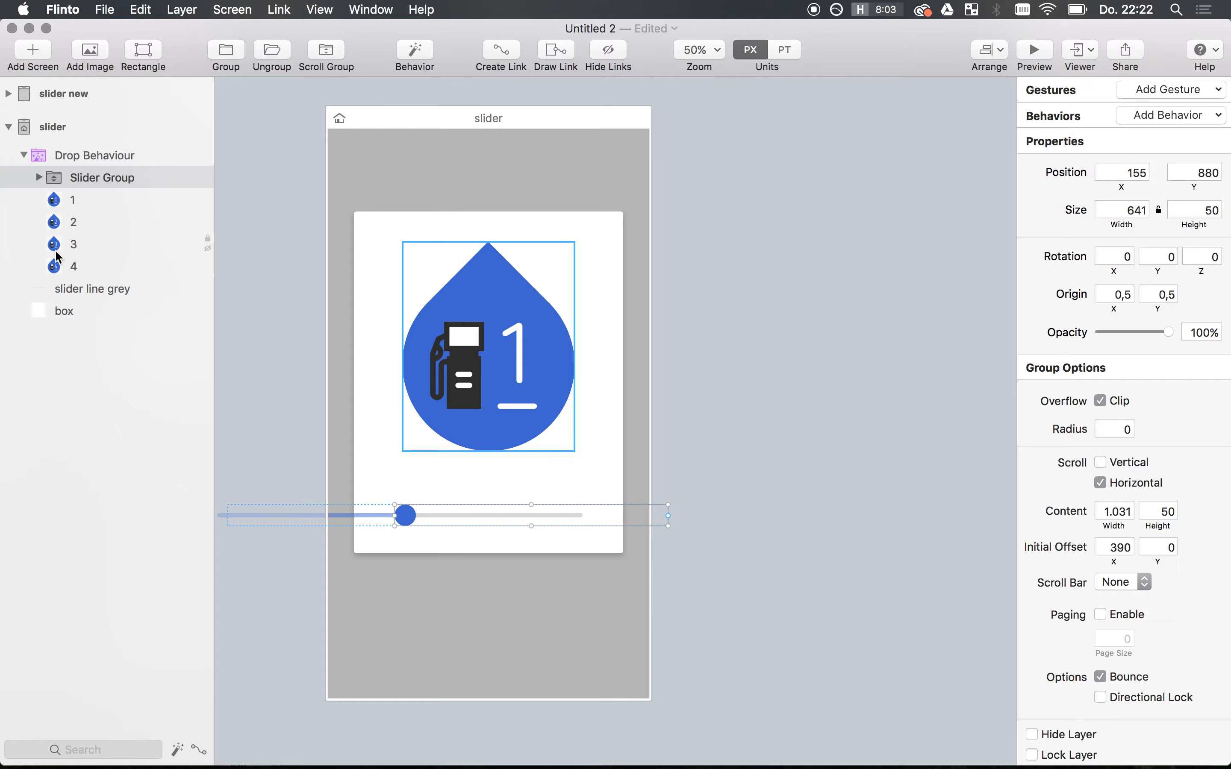
pyautogui.click(56, 156)
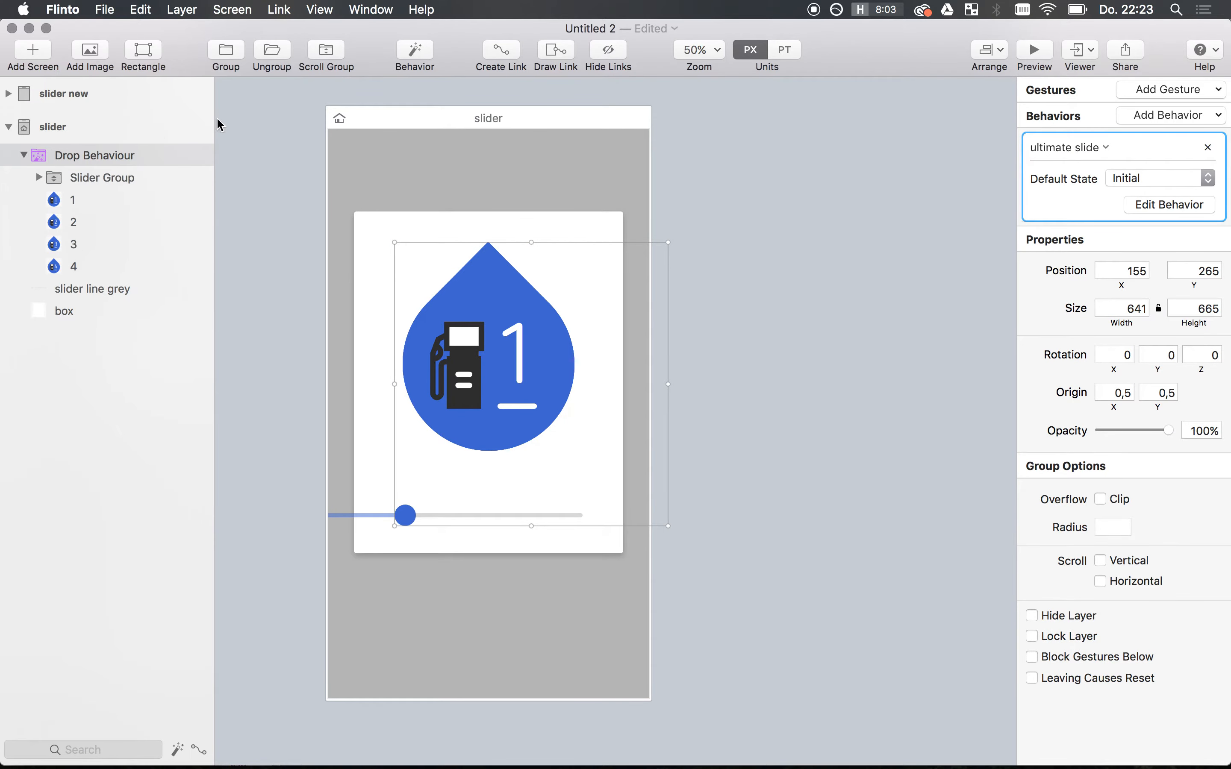
pyautogui.click(416, 54)
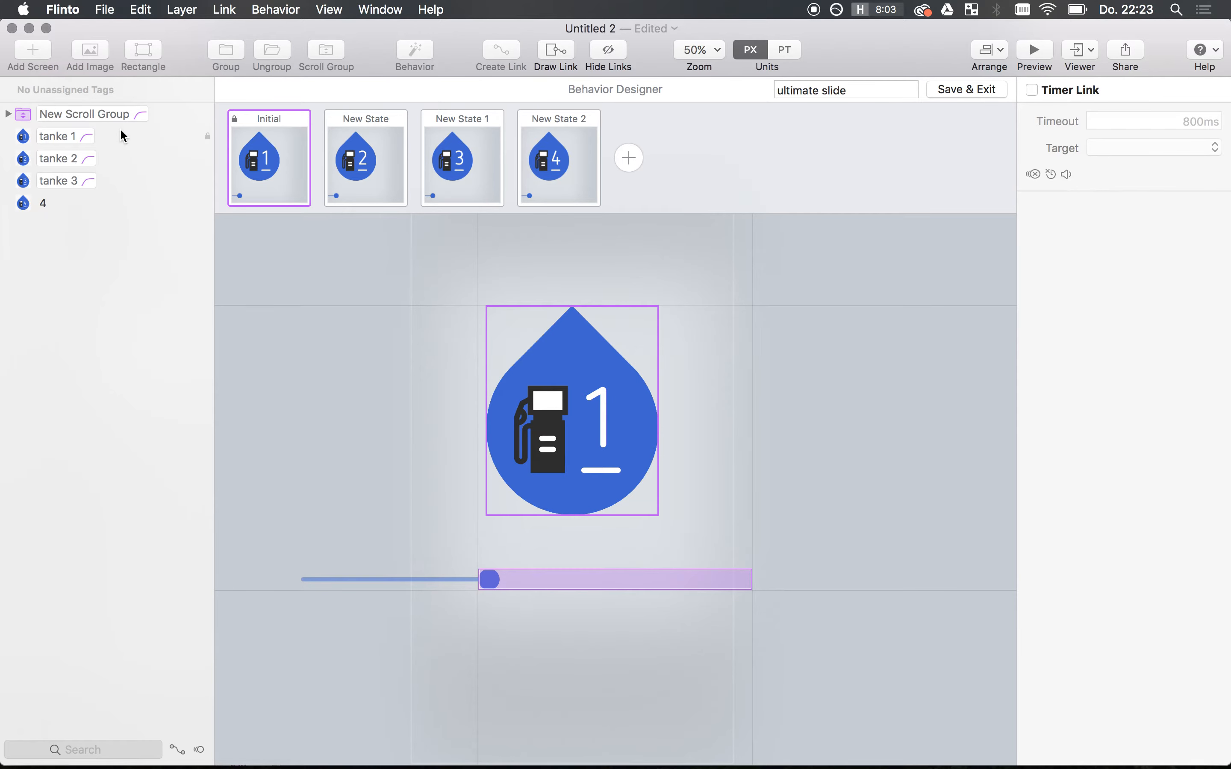
# Step: Examine the states New State, New State 1 and New State 2, and return to the Initial state
pyautogui.click(397, 190)
pyautogui.click(465, 192)
pyautogui.click(574, 163)
pyautogui.click(303, 194)
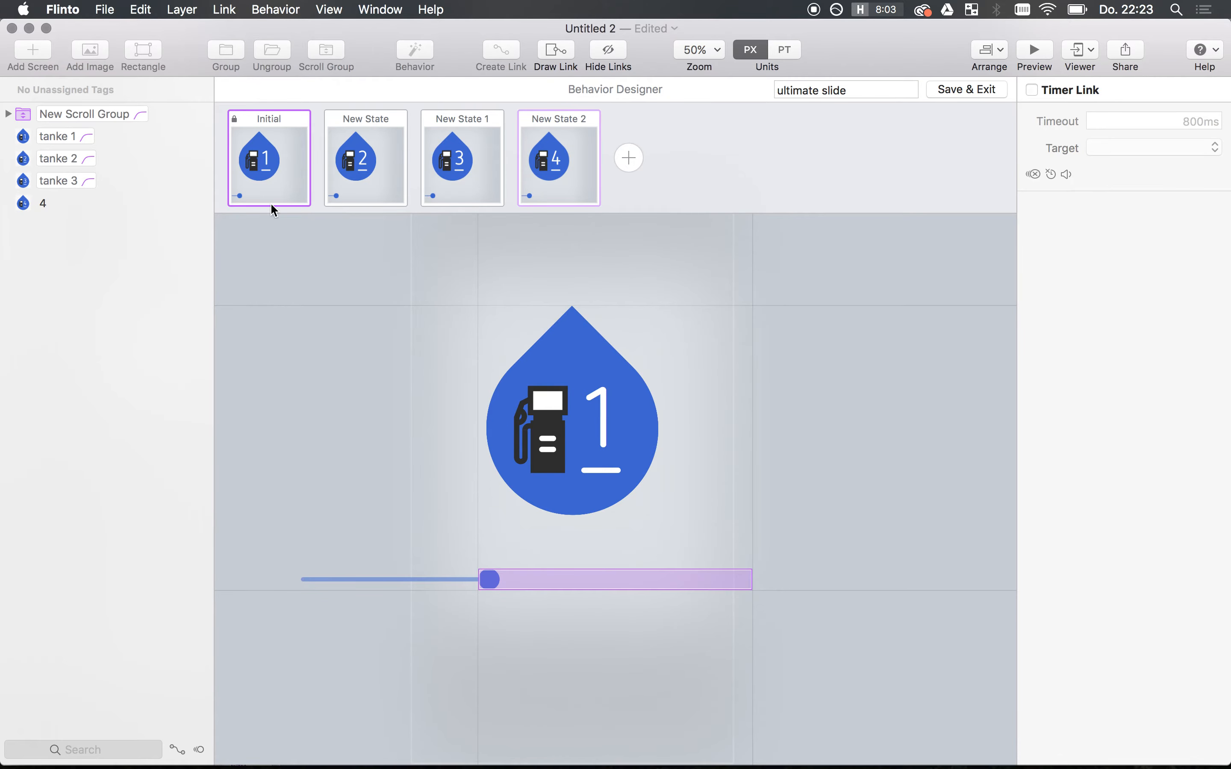
# Step: Try a scroll end value of 740 for the scroll group's gesture in the Initial state and undo it
pyautogui.click(485, 583)
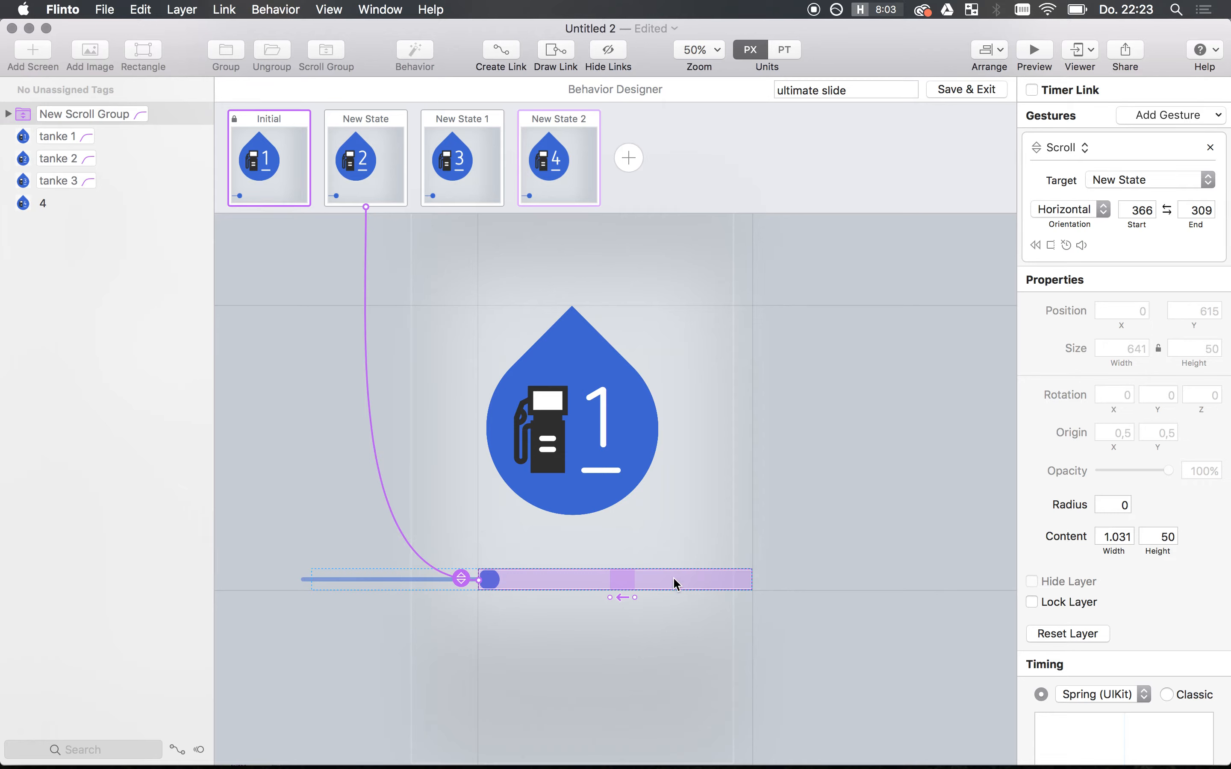
pyautogui.moveTo(613, 599)
pyautogui.mouseDown()
pyautogui.moveTo(665, 595)
pyautogui.moveTo(625, 600)
pyautogui.mouseUp()
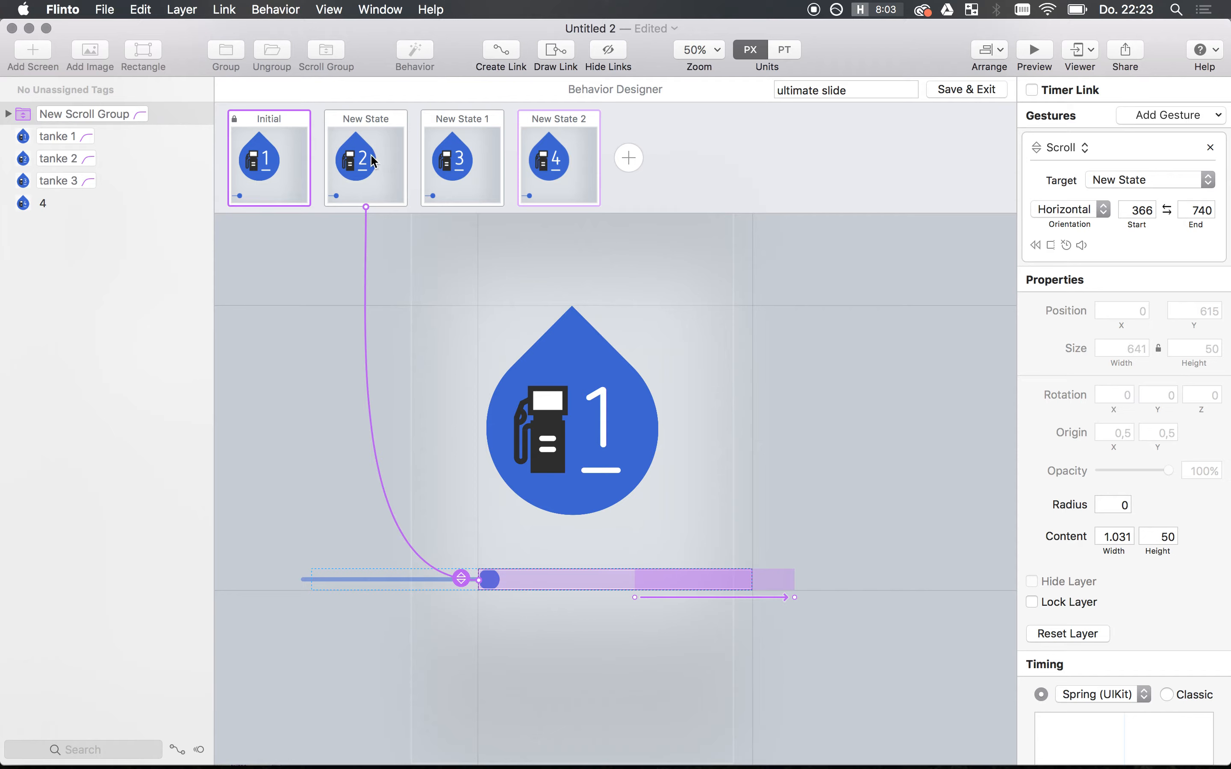
pyautogui.press('super+z')
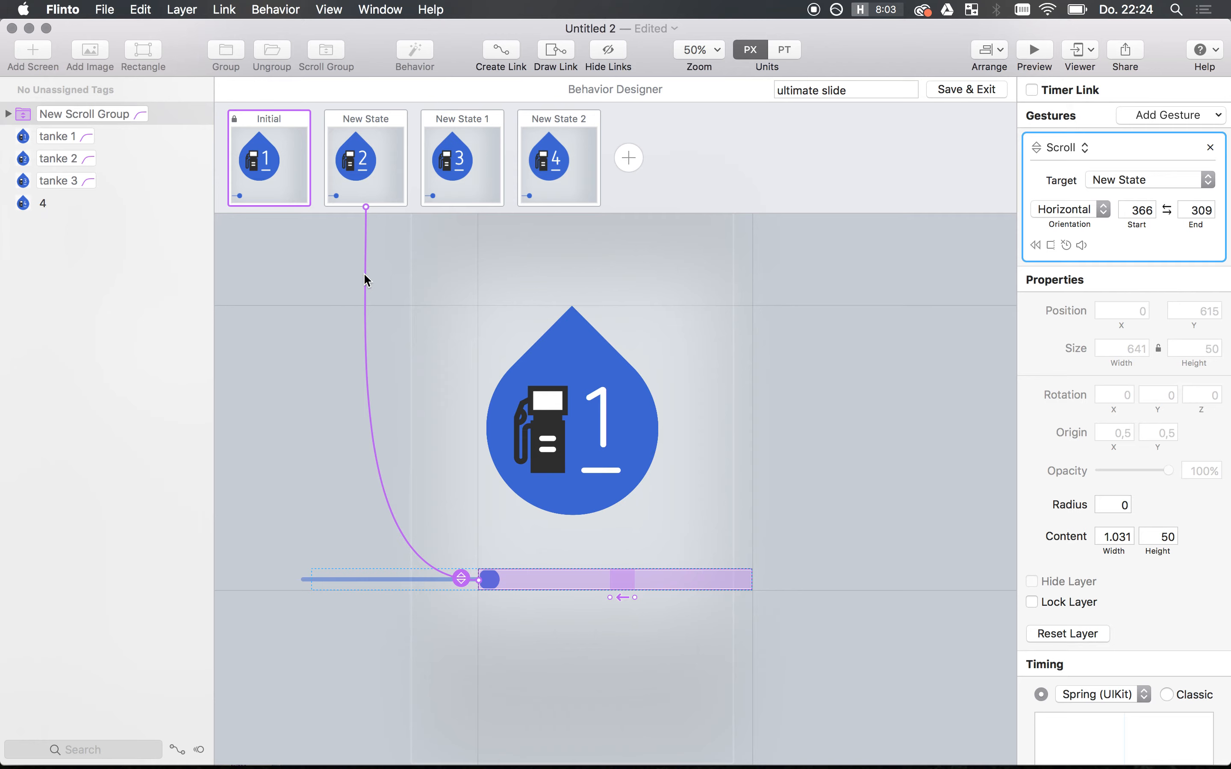
# Step: Examine the scroll group's scroll gestures and their ranges in New State, New State 1 and New State 2
pyautogui.click(364, 166)
pyautogui.click(533, 574)
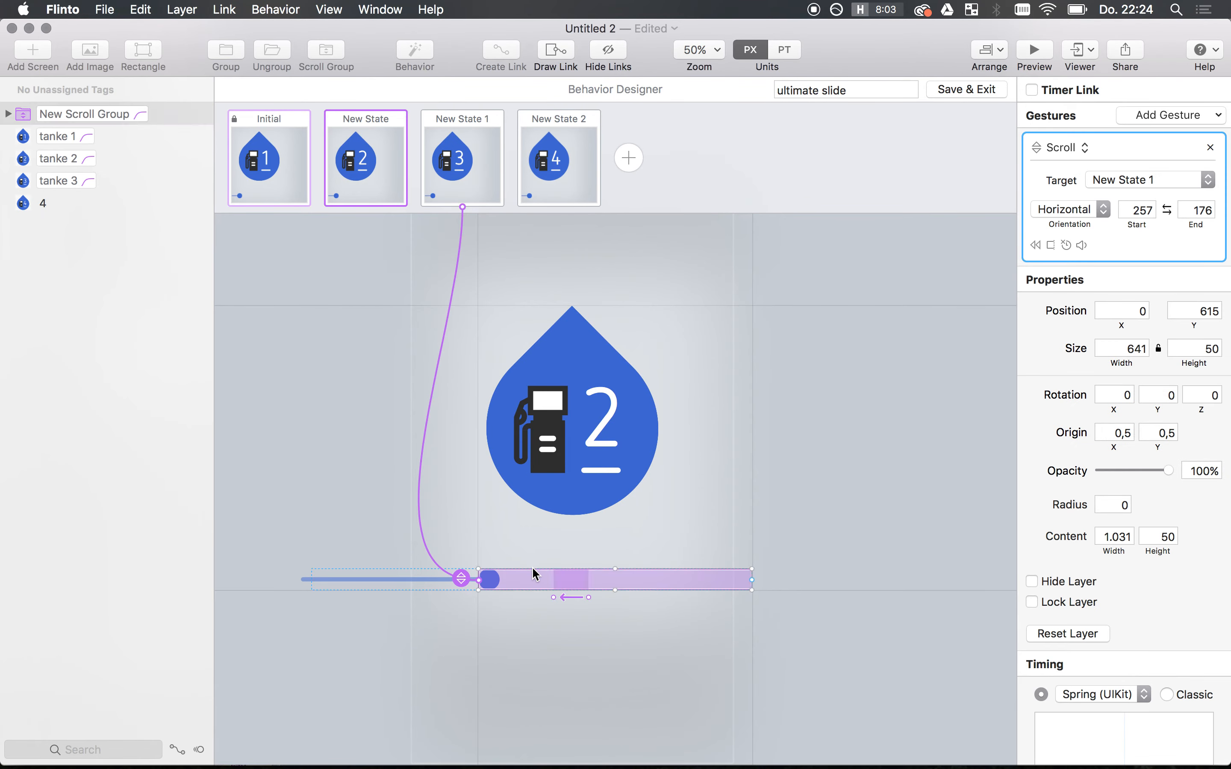
pyautogui.click(532, 567)
pyautogui.click(502, 584)
pyautogui.click(446, 142)
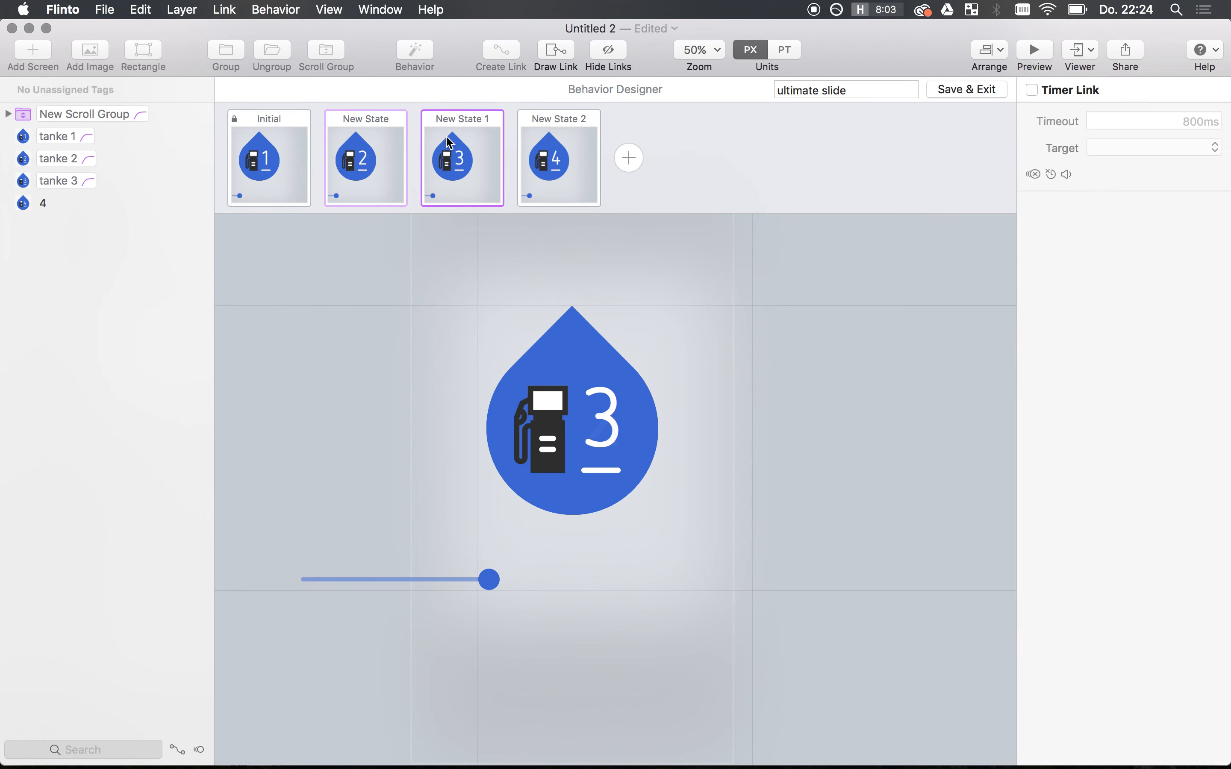
pyautogui.click(534, 577)
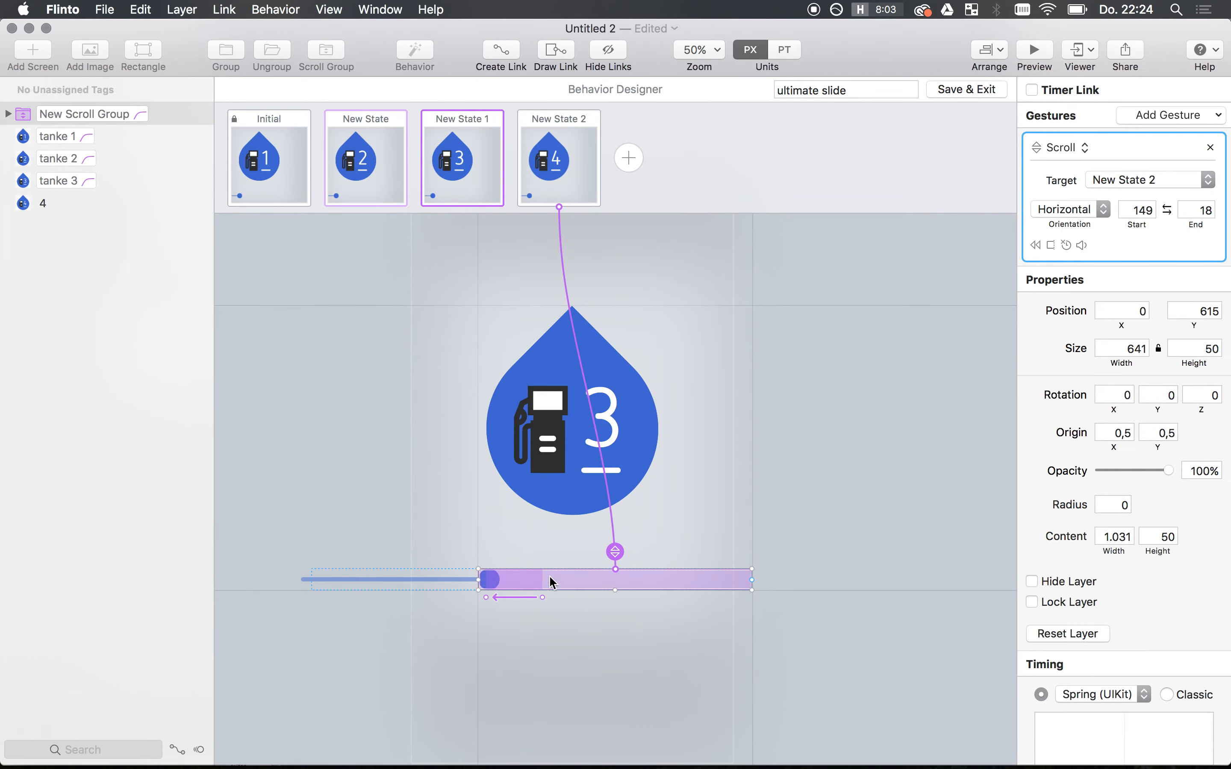
pyautogui.click(557, 172)
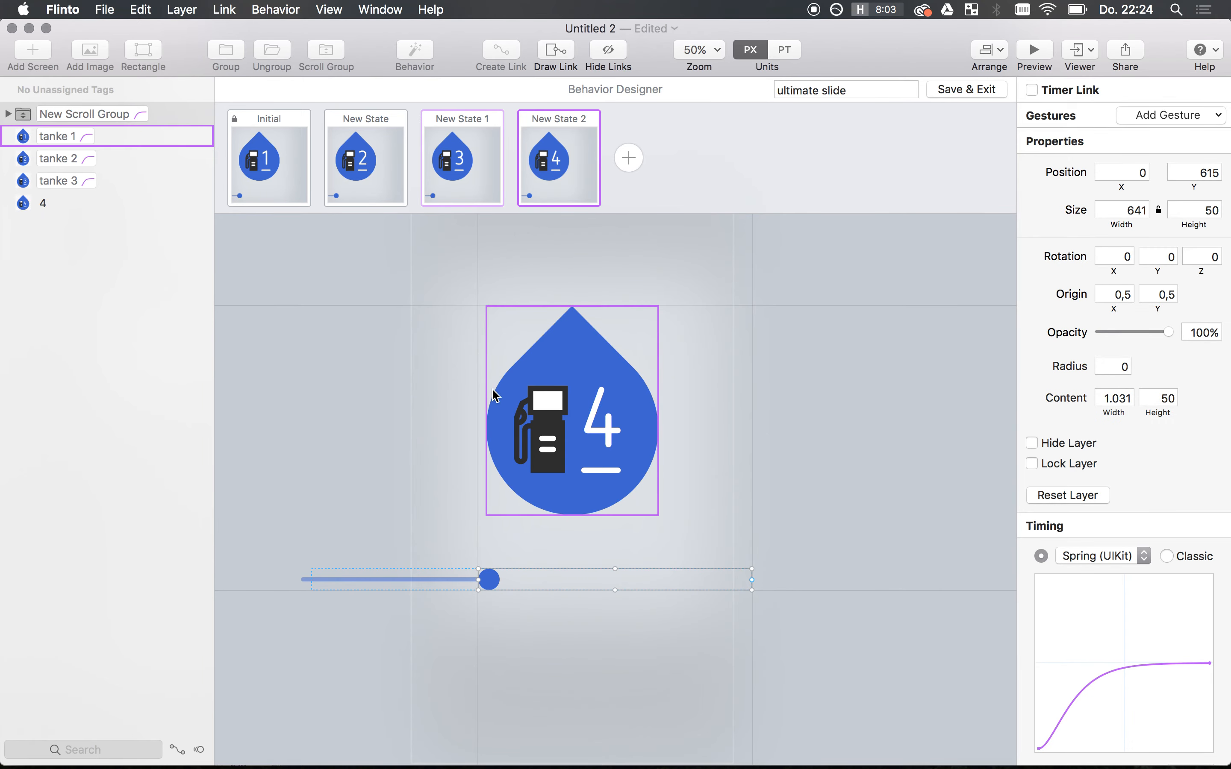
# Step: Test the slider in a preview by moving its dot to the end of the grey line
pyautogui.click(1038, 52)
pyautogui.moveTo(530, 493); pyautogui.dragTo(660, 492)
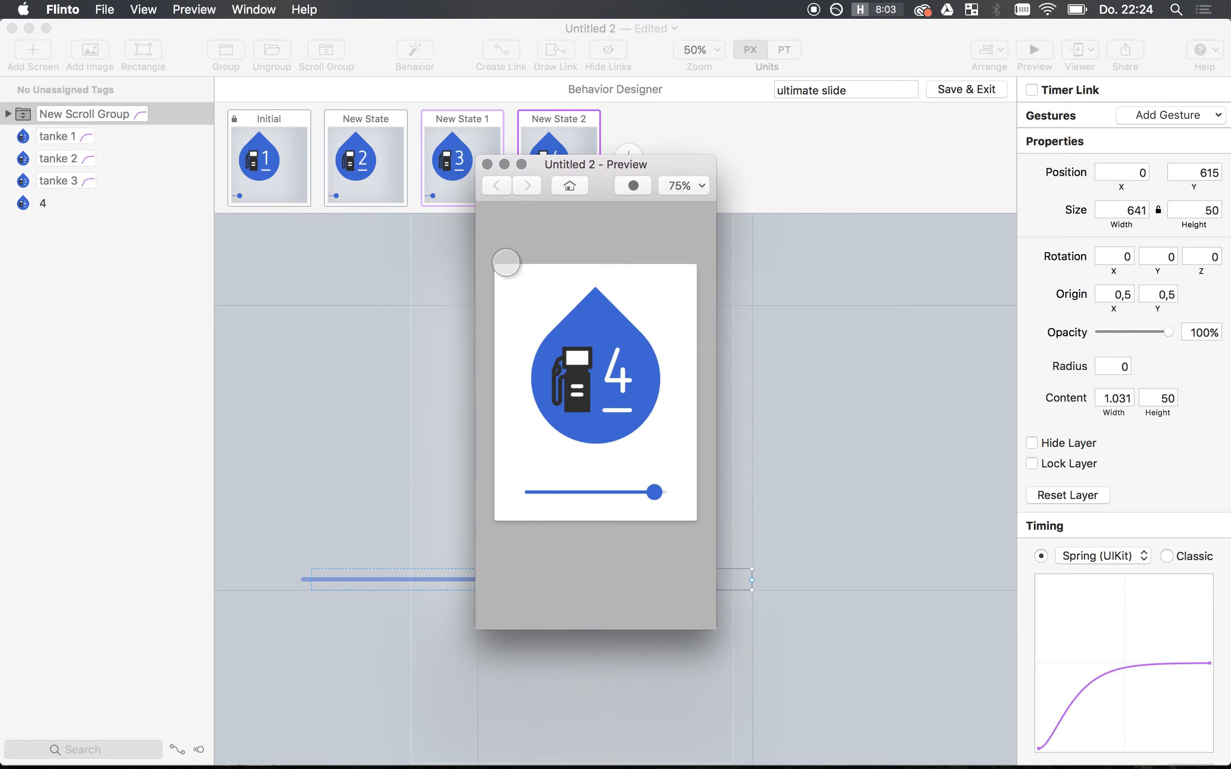
pyautogui.click(488, 165)
# Step: Try a scroll end value of 226 for the Initial state's gesture in a preview and undo the change
pyautogui.click(262, 155)
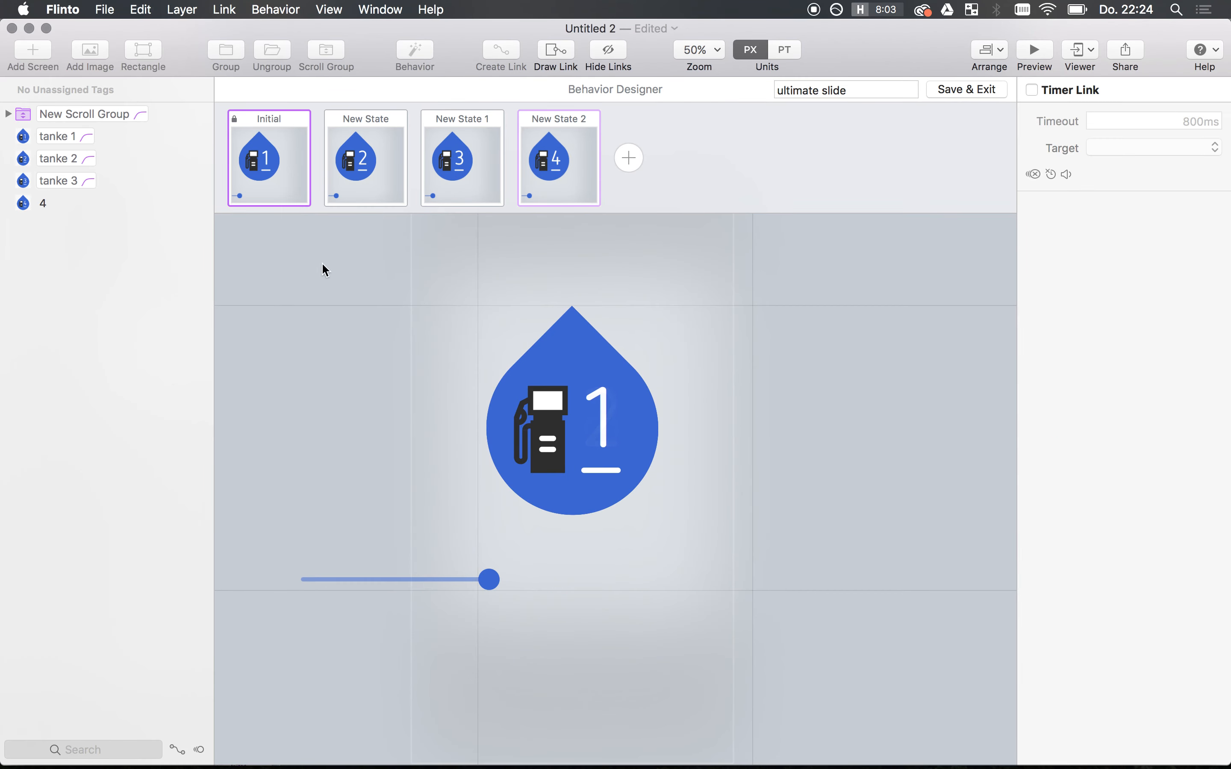
pyautogui.click(529, 584)
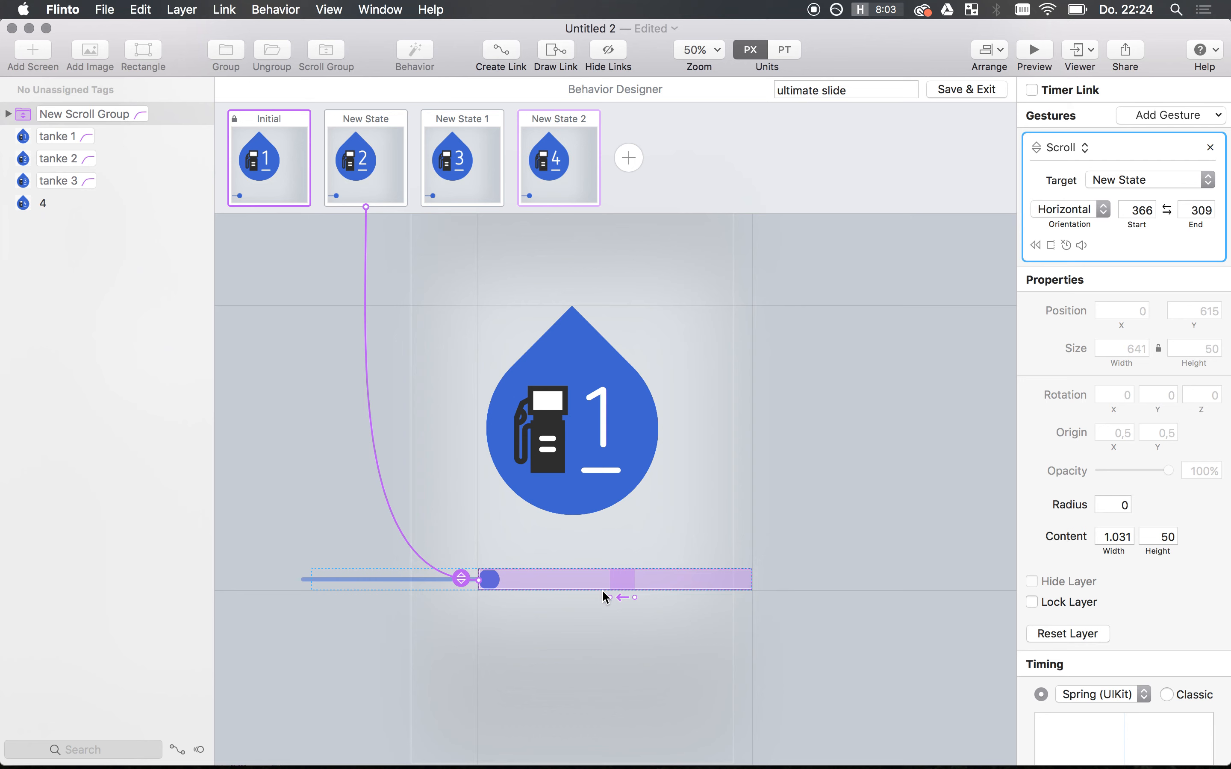
pyautogui.moveTo(602, 598); pyautogui.dragTo(409, 614)
pyautogui.click(1036, 51)
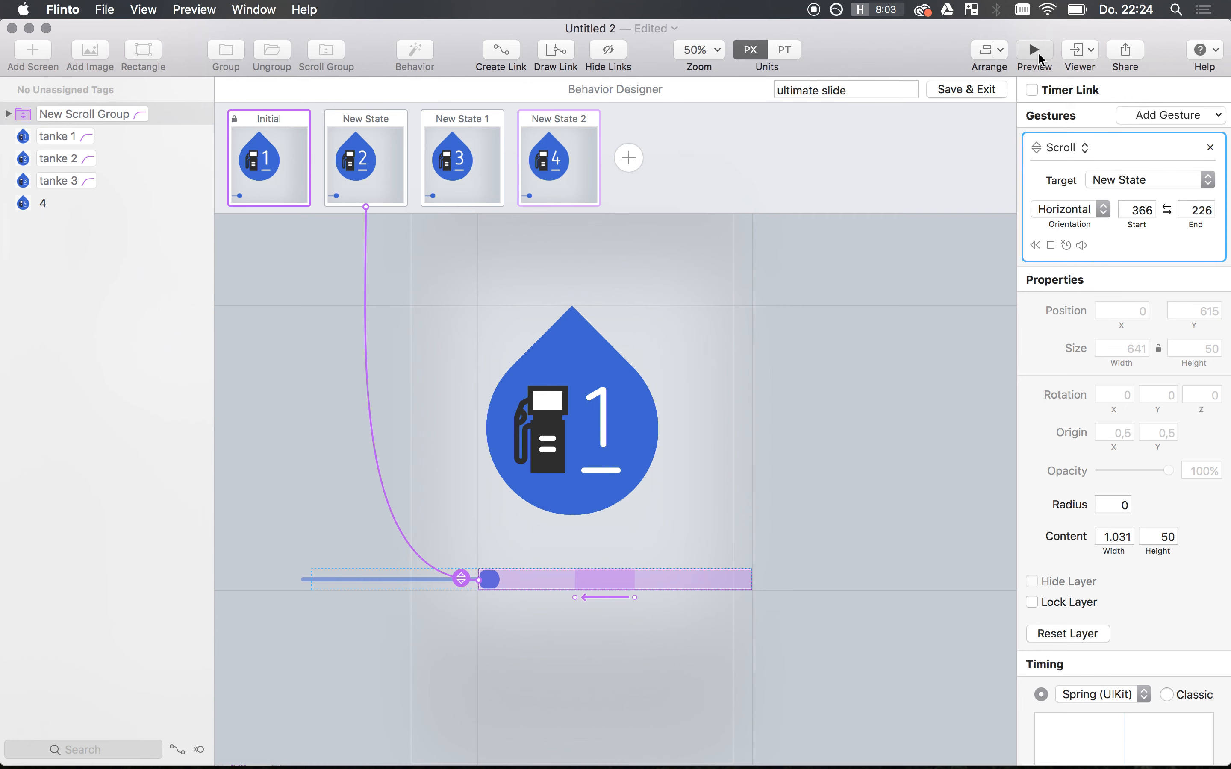
pyautogui.moveTo(529, 489); pyautogui.dragTo(659, 492)
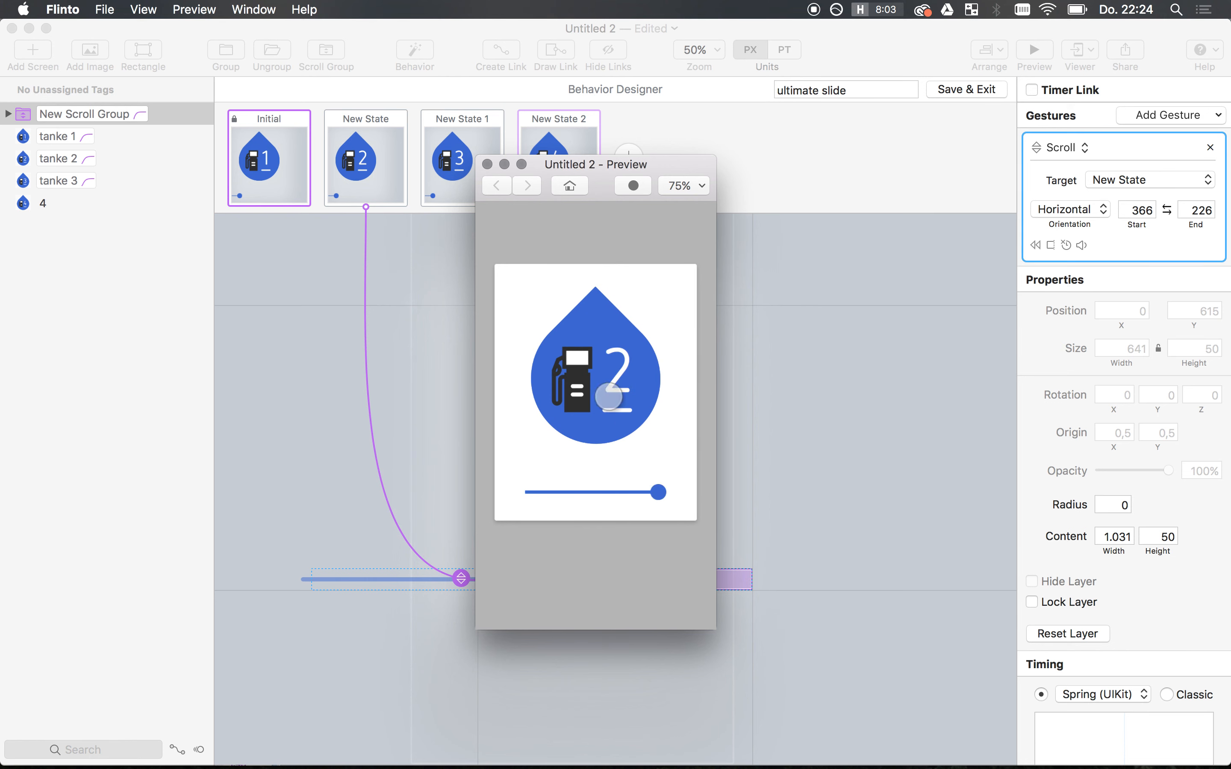
pyautogui.click(487, 165)
pyautogui.press('super+z')
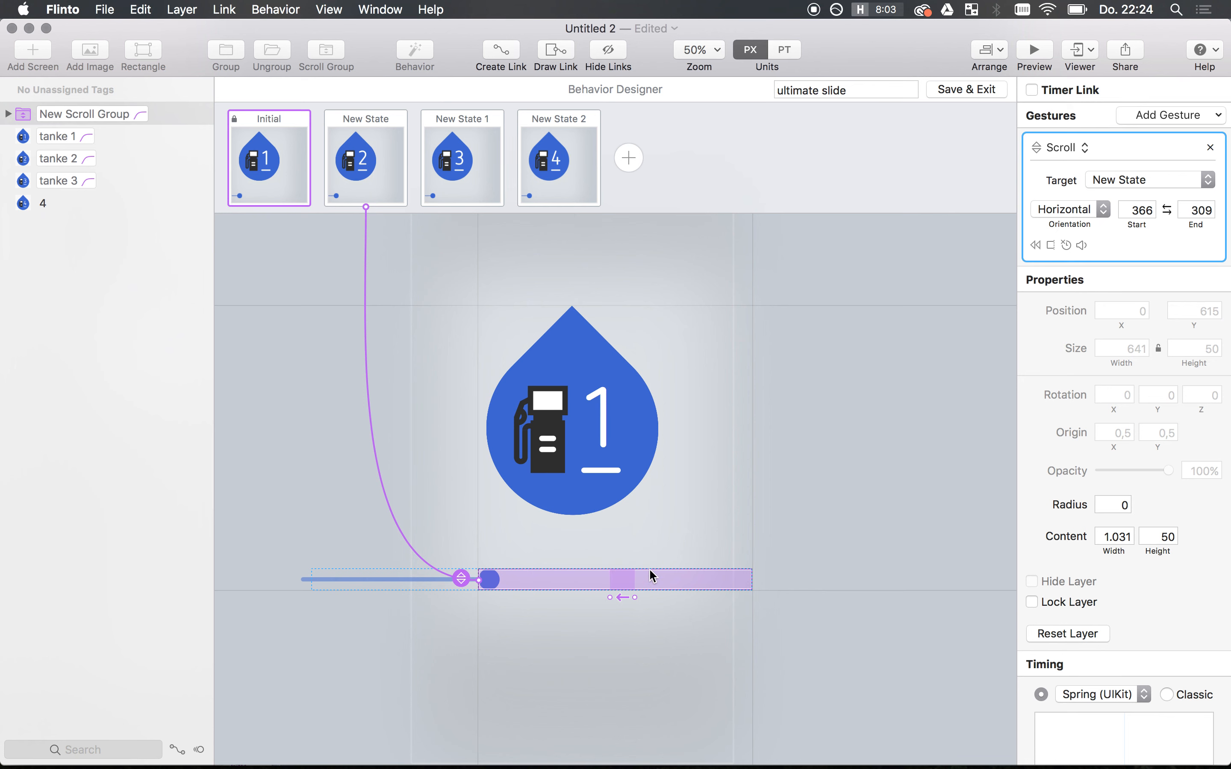
# Step: Preview the slider again and test its dot by moving it to about the middle of the line
pyautogui.click(1034, 51)
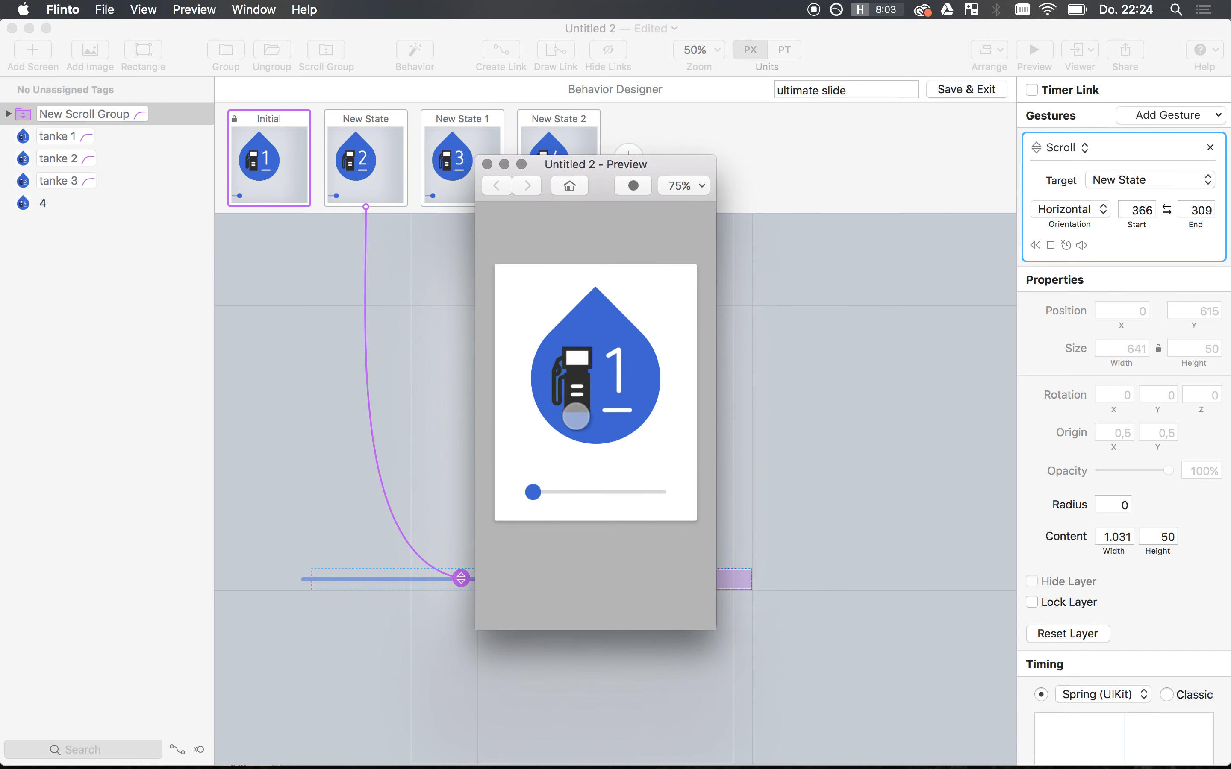
pyautogui.moveTo(543, 494); pyautogui.dragTo(596, 481)
pyautogui.click(487, 163)
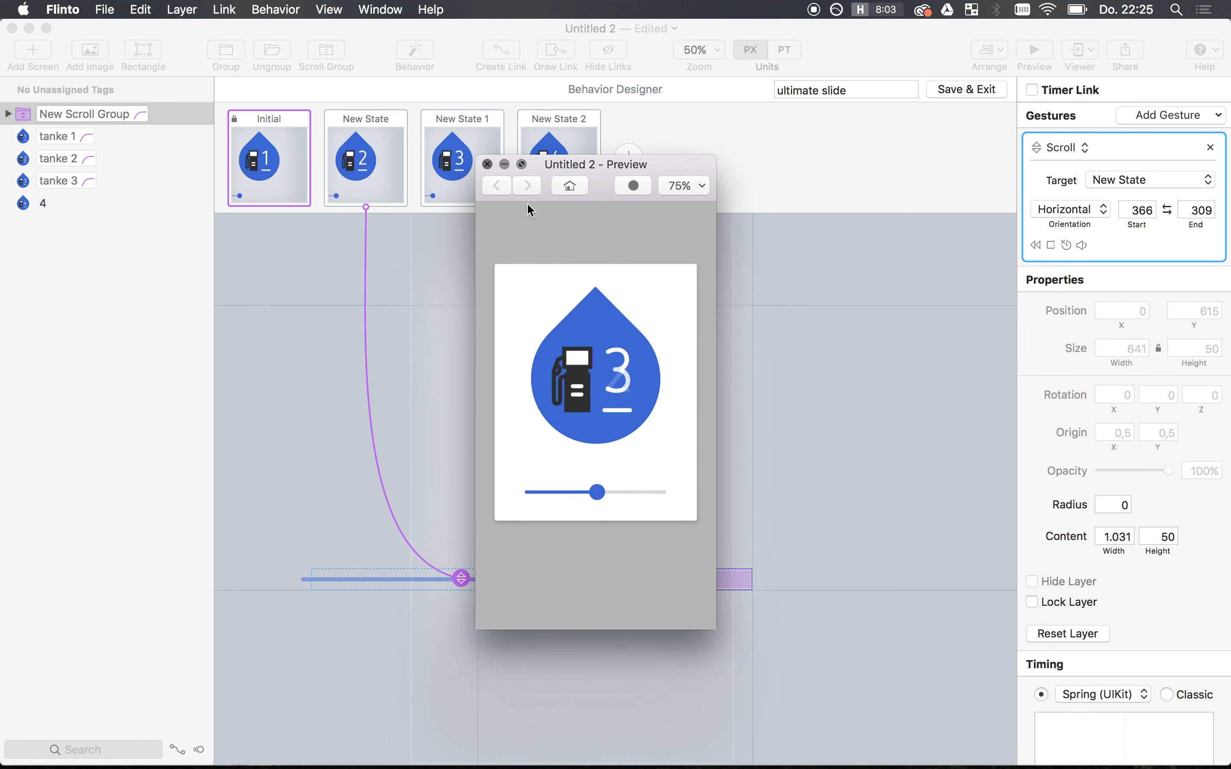